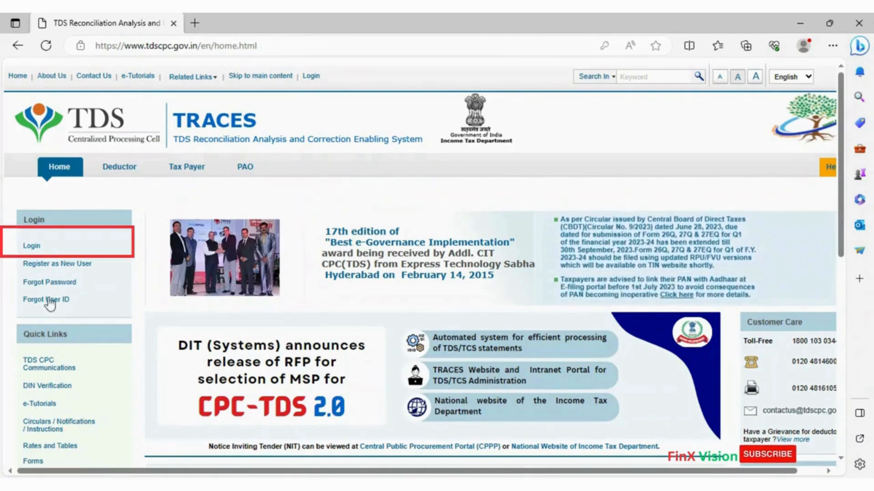
Open the TRACES login page from the Login panel on the home page
{"action": "left_click", "coordinate": [30, 248]}
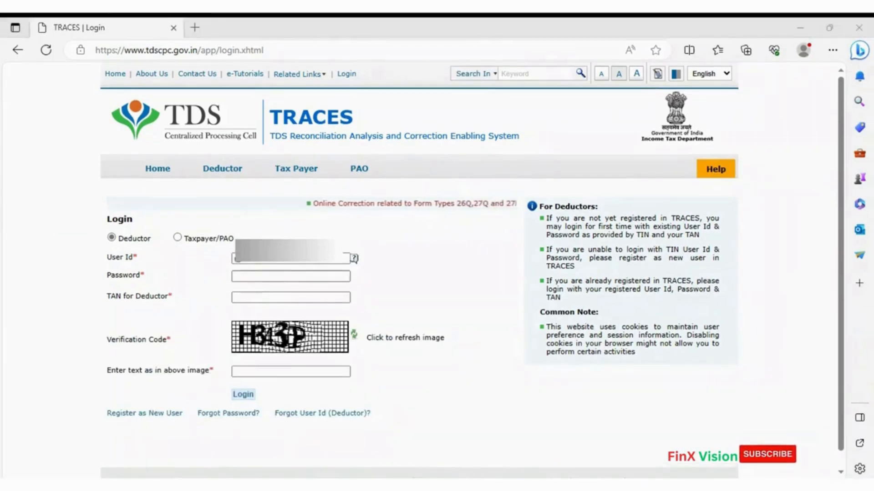
Sign in as a deductor with the account password, TAN and the captcha verification code
{"action": "key", "text": "Tab"}
{"action": "type", "text": "*"}
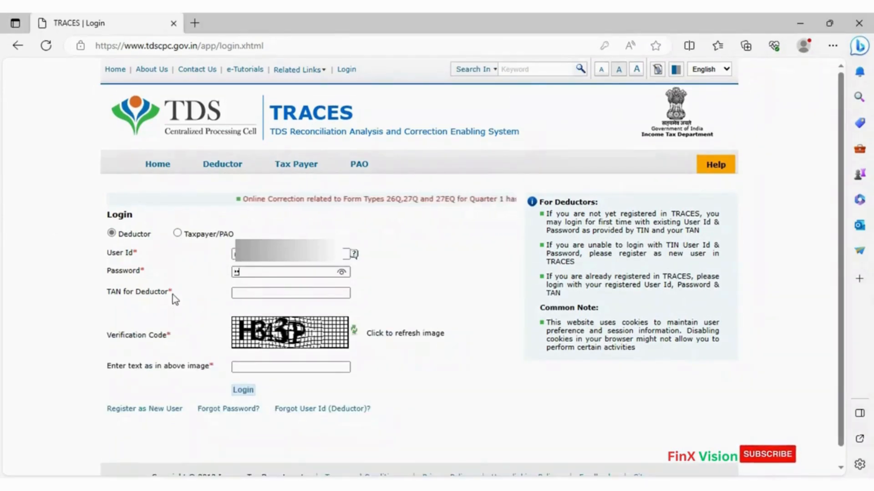
{"action": "type", "text": "******"}
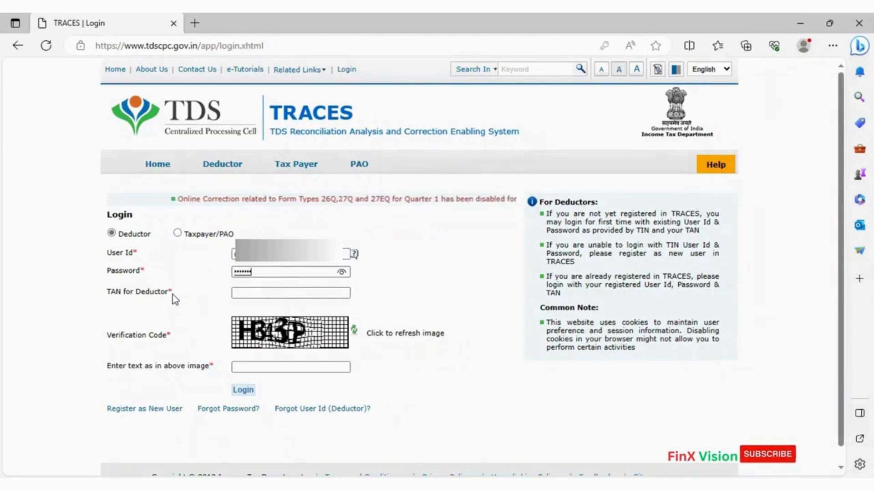
{"action": "type", "text": "*"}
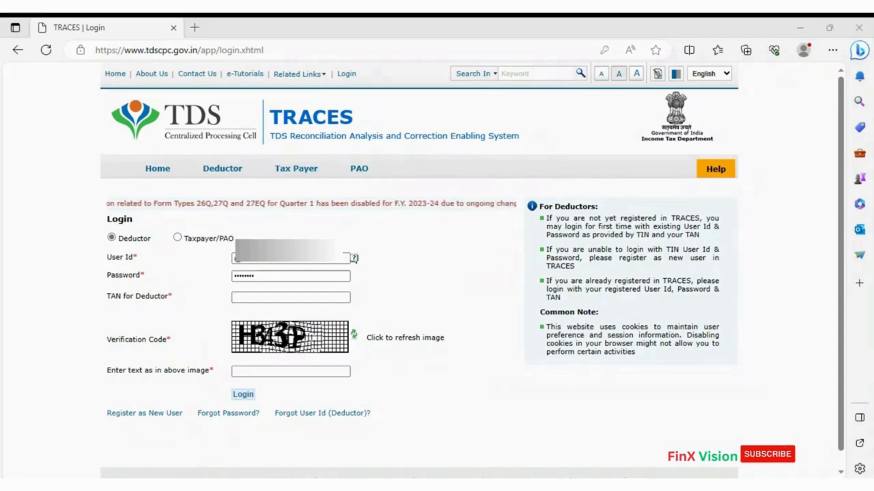
{"action": "type", "text": "AAAA12345E"}
{"action": "key", "text": "Tab"}
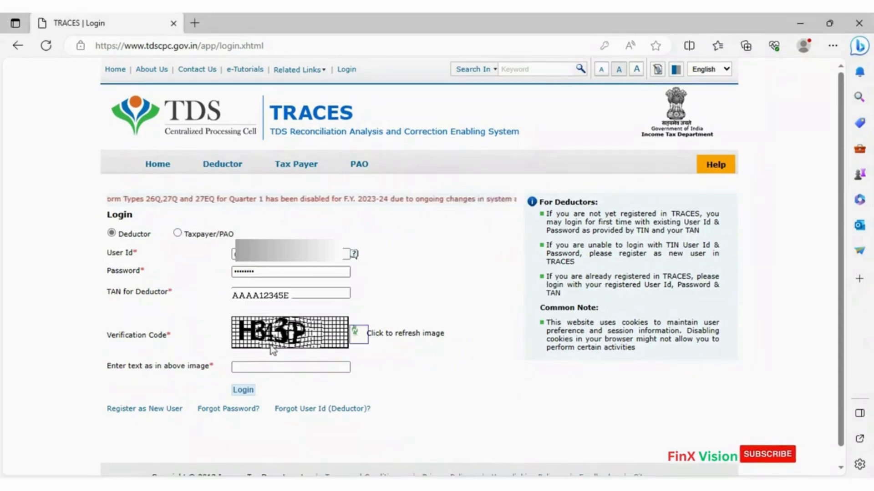
{"action": "left_click", "coordinate": [241, 367]}
{"action": "type", "text": "H"}
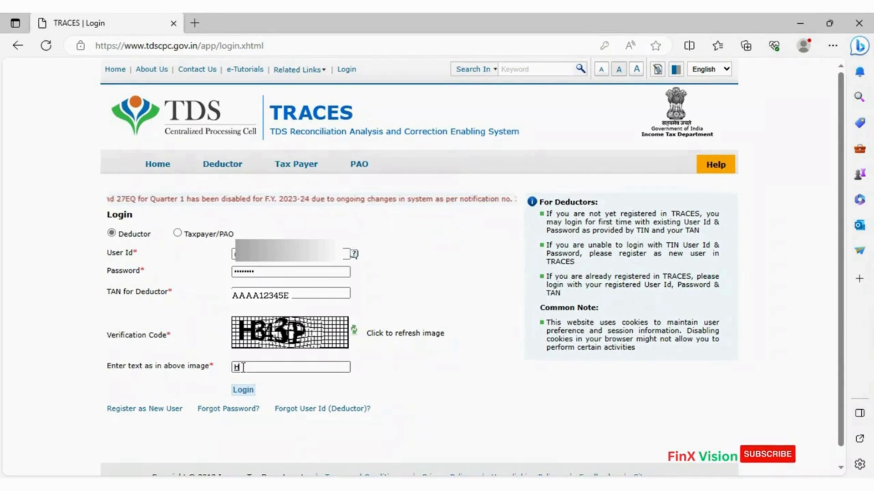
{"action": "type", "text": "34"}
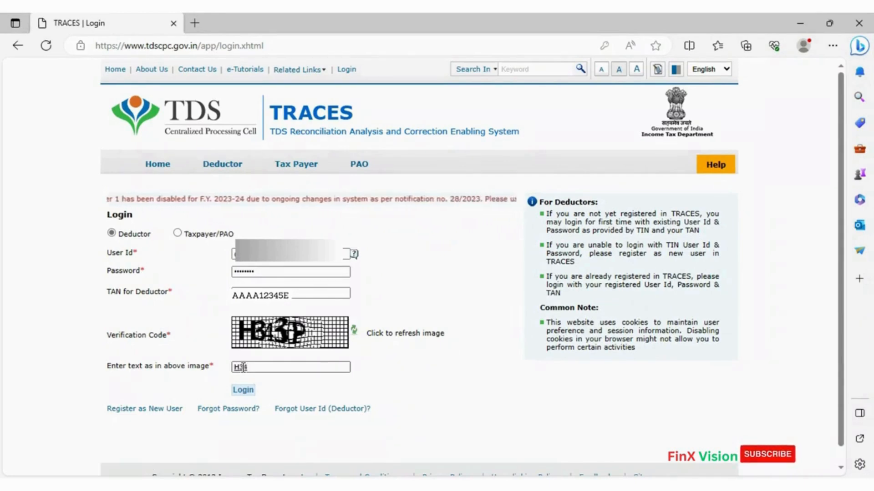
{"action": "type", "text": "3"}
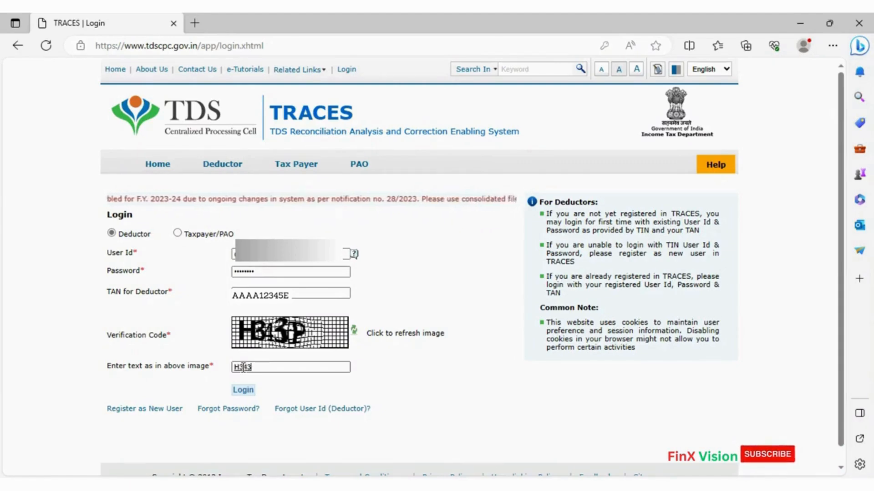
{"action": "type", "text": "P"}
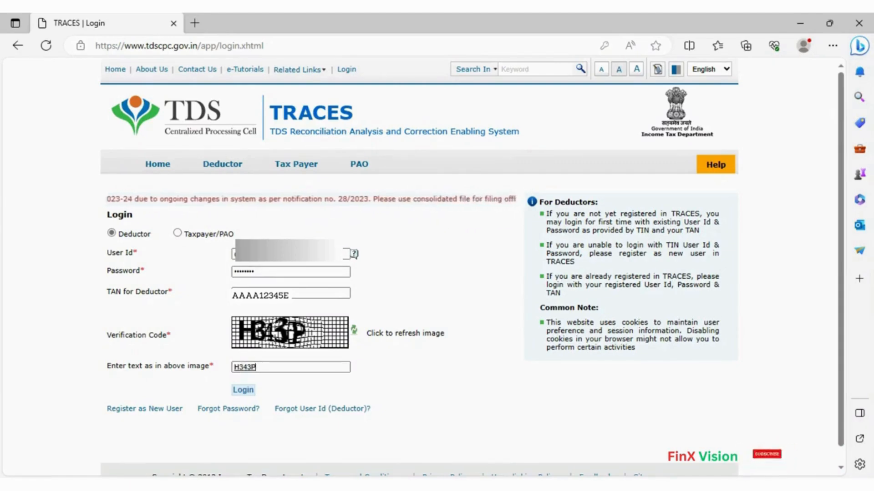
{"action": "left_click", "coordinate": [246, 392]}
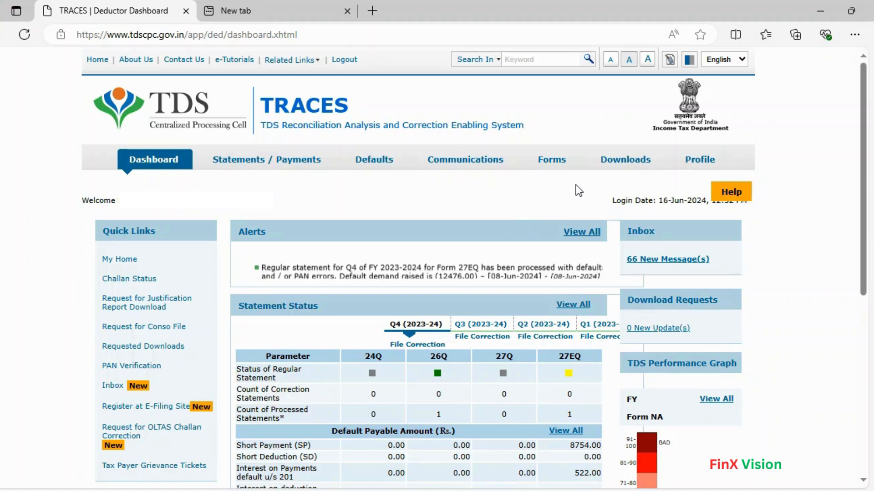
Reveal the Downloads menu on the Deductor Dashboard
{"action": "mouse_move", "coordinate": [626, 160]}
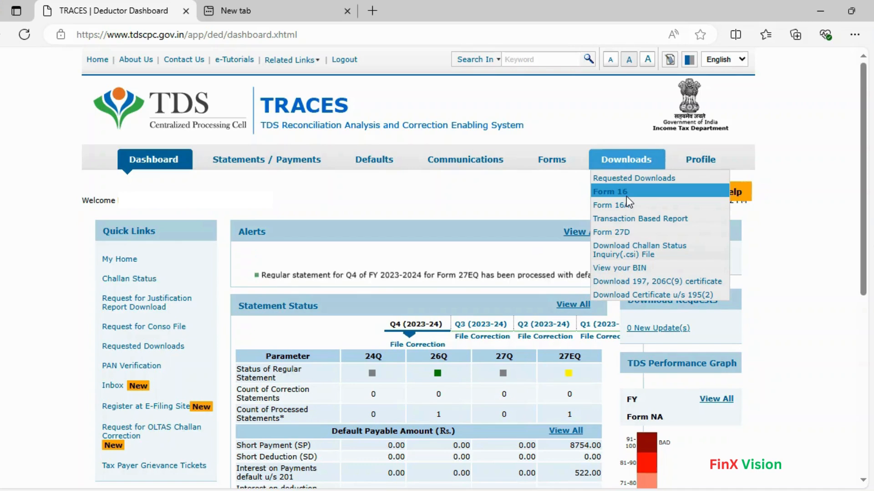
Open the Download Form 16 page from the Downloads menu
{"action": "left_click", "coordinate": [634, 210]}
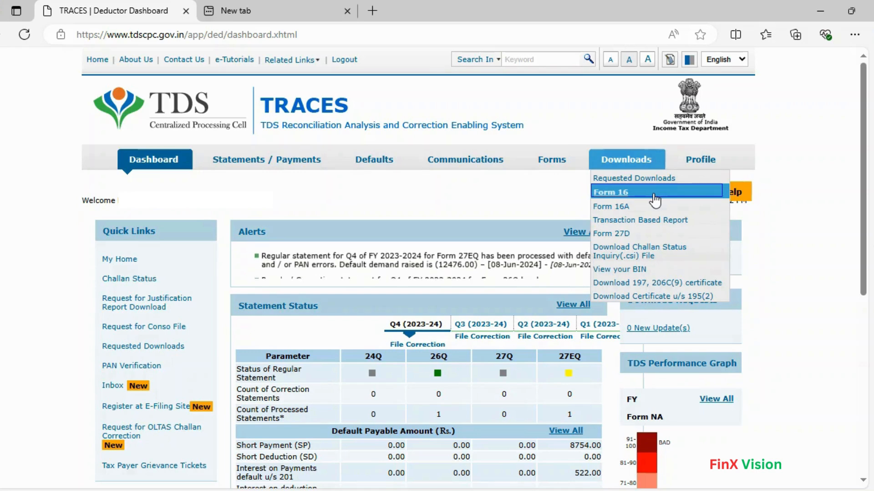
{"action": "left_click", "coordinate": [654, 199]}
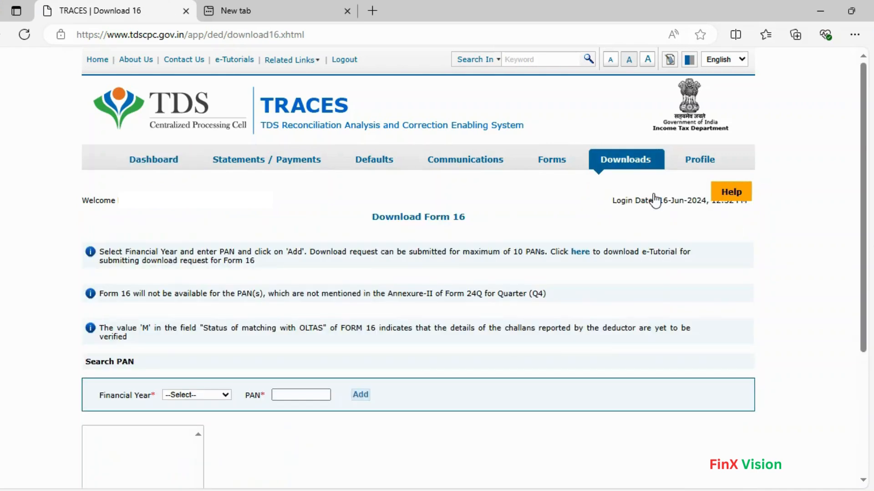
Under Bulk PAN Download, choose financial year 2023-24 and submit the request
{"action": "scroll", "coordinate": [478, 308], "scroll_direction": "down", "scroll_amount": 3}
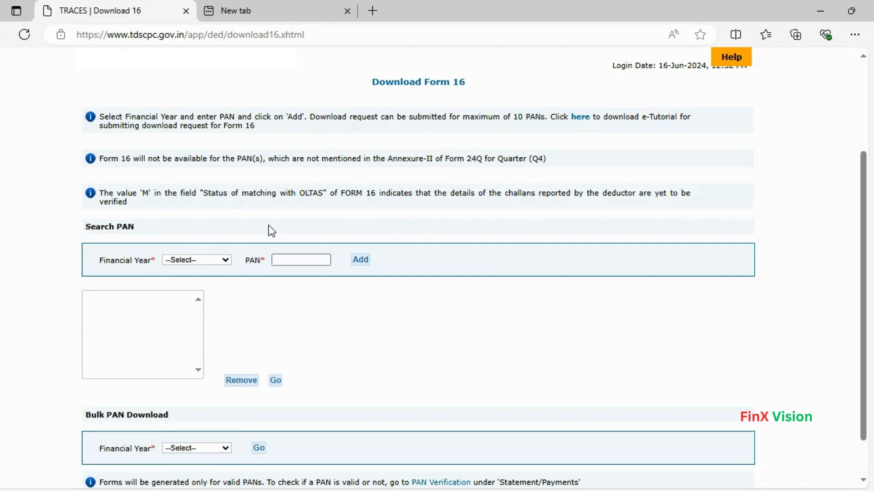
{"action": "scroll", "coordinate": [268, 226], "scroll_direction": "down", "scroll_amount": 1}
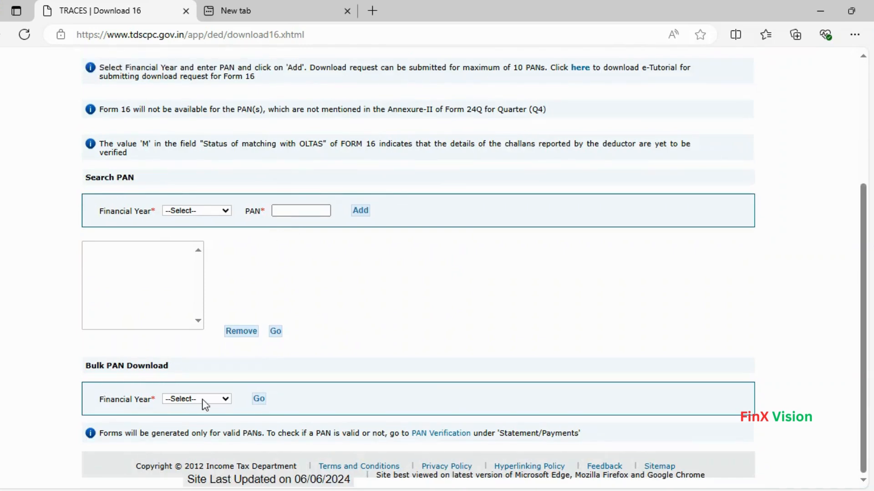
{"action": "left_click", "coordinate": [219, 403]}
{"action": "key", "text": "Down"}
{"action": "left_click", "coordinate": [259, 400]}
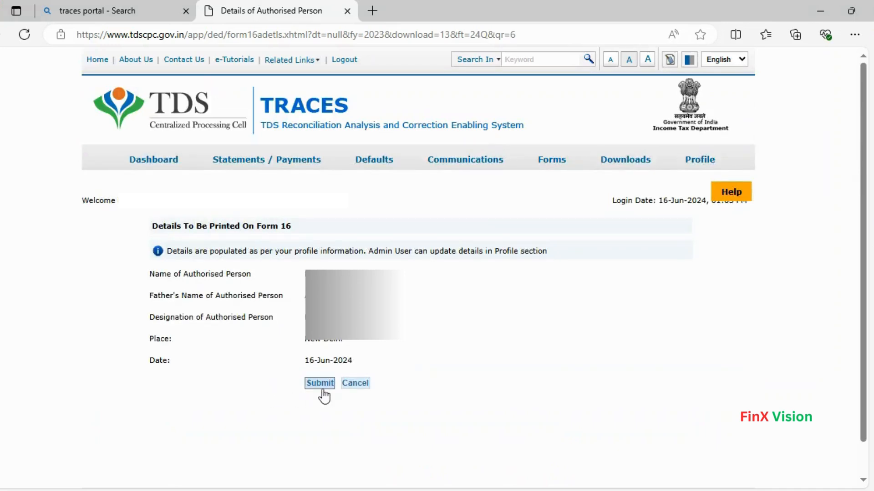
Submit the authorised person's details and proceed with Normal KYC Validation without digital signature
{"action": "left_click", "coordinate": [321, 385]}
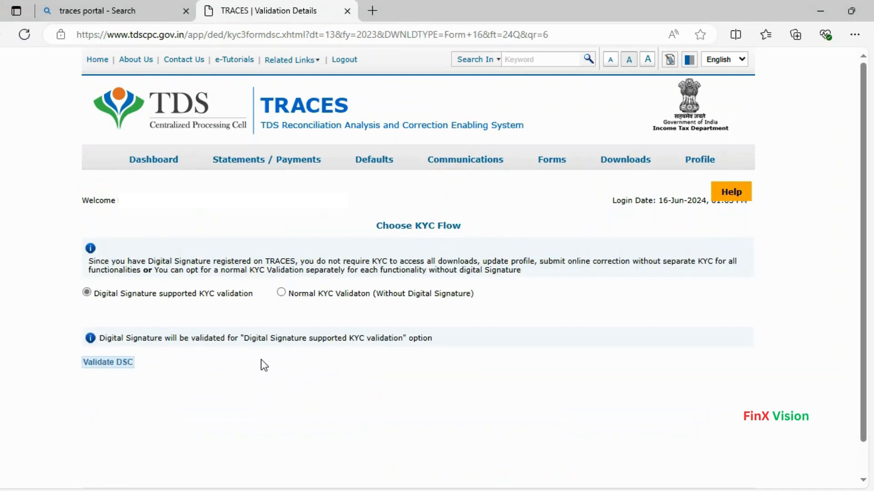
{"action": "left_click", "coordinate": [87, 293]}
{"action": "left_click", "coordinate": [320, 297]}
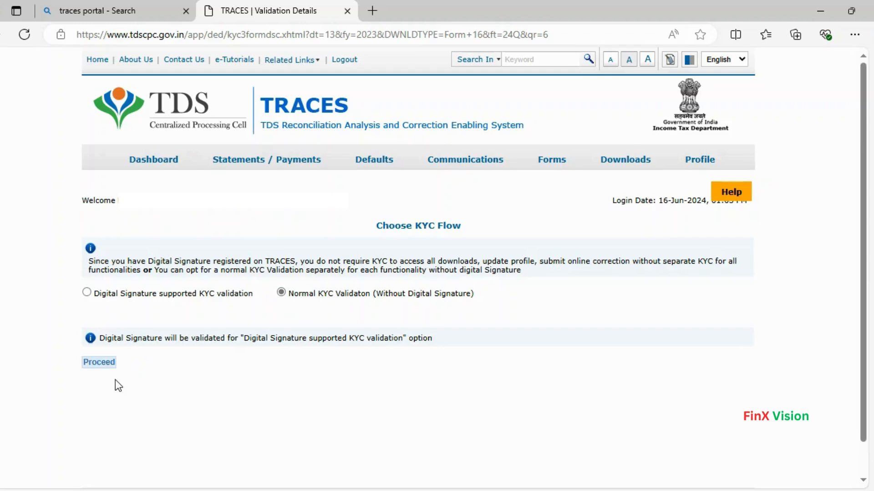
{"action": "left_click", "coordinate": [99, 362]}
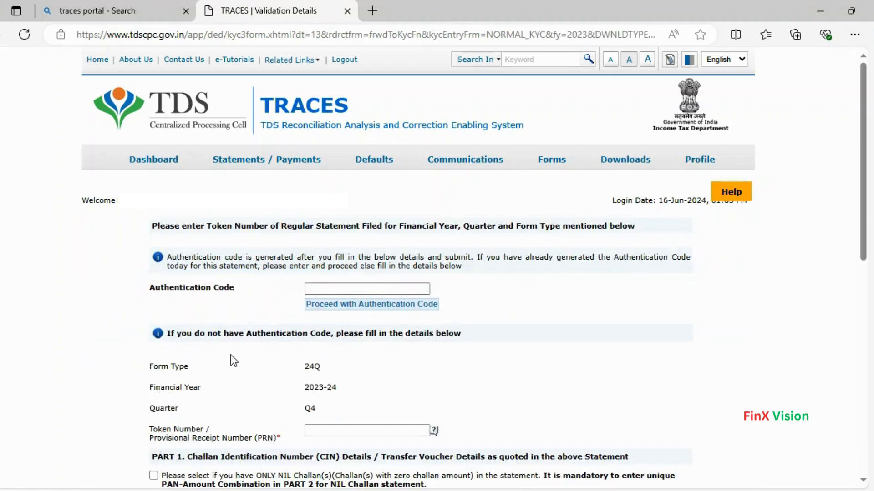
Review the token, challan and PAN-amount form, then bring up the KYC Excel workbook
{"action": "scroll", "coordinate": [520, 355], "scroll_direction": "down", "scroll_amount": 4}
{"action": "scroll", "coordinate": [522, 356], "scroll_direction": "down", "scroll_amount": 2}
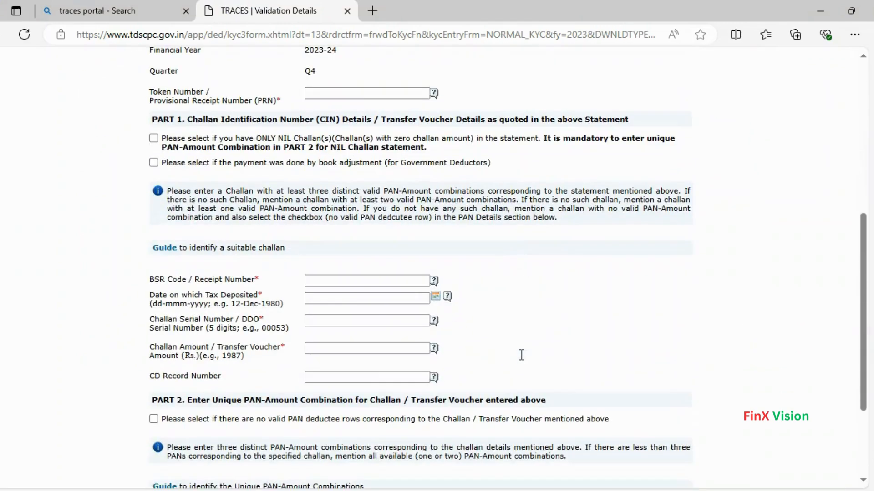
{"action": "scroll", "coordinate": [521, 356], "scroll_direction": "down", "scroll_amount": 1}
{"action": "scroll", "coordinate": [521, 356], "scroll_direction": "up", "scroll_amount": 1}
{"action": "left_click_drag", "start_coordinate": [863, 341], "coordinate": [864, 347]}
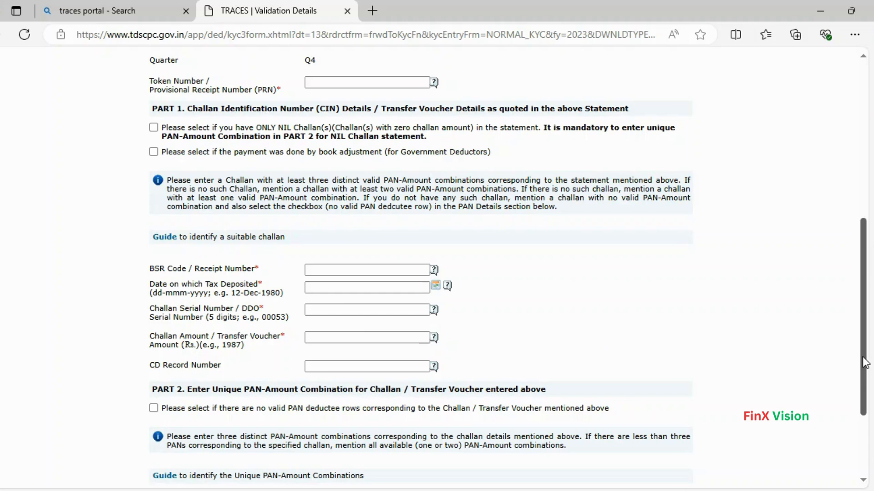
{"action": "left_click_drag", "start_coordinate": [864, 362], "coordinate": [865, 405]}
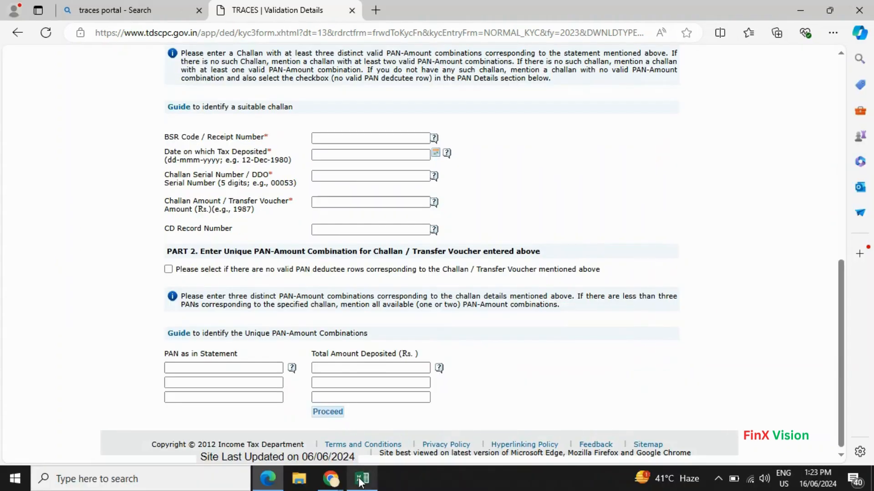
{"action": "left_click", "coordinate": [361, 481]}
{"action": "left_click", "coordinate": [418, 194]}
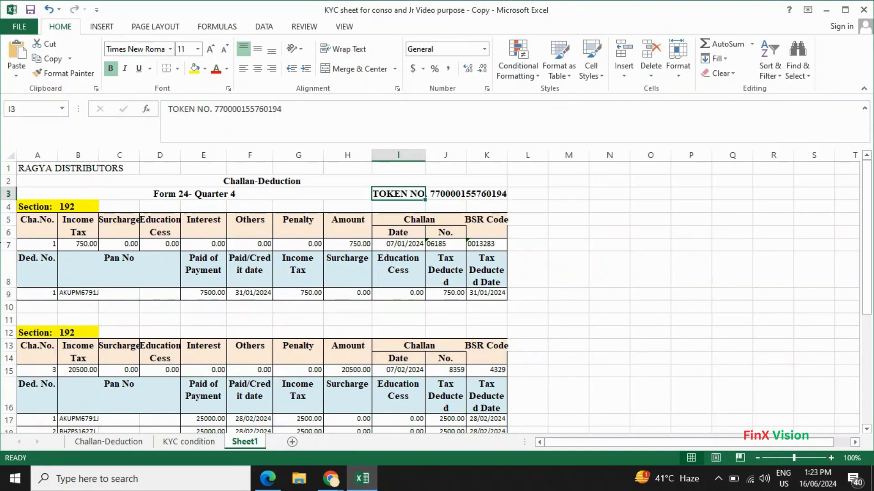
Review the section 192 challan and deduction rows 7, 9 and 15 on Sheet1
{"action": "left_click", "coordinate": [7, 244]}
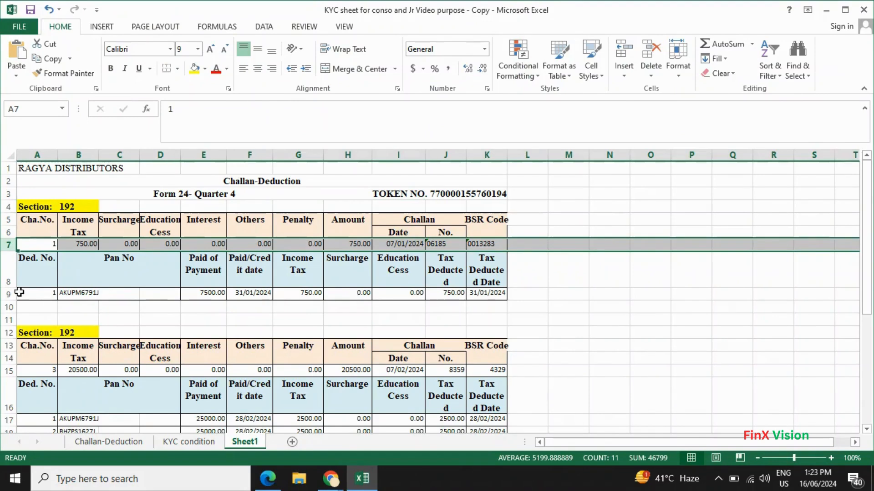
{"action": "left_click", "coordinate": [7, 294]}
{"action": "left_click", "coordinate": [186, 333]}
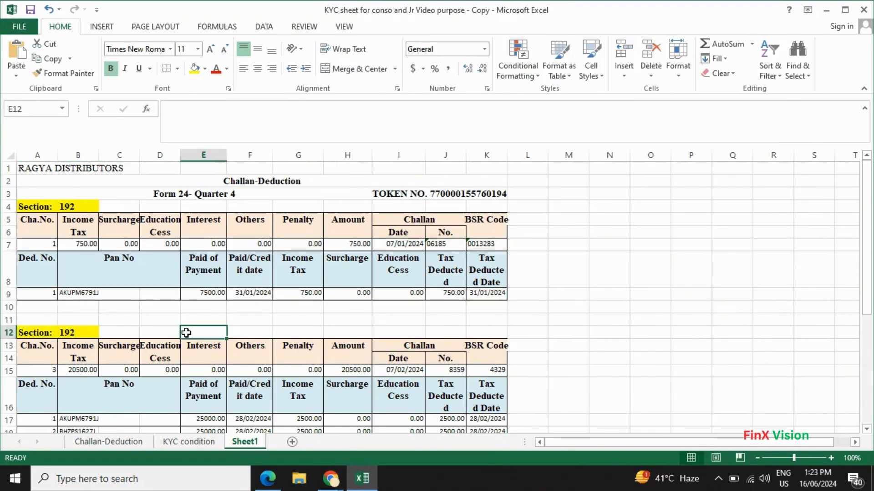
{"action": "scroll", "coordinate": [187, 332], "scroll_direction": "down", "scroll_amount": 1}
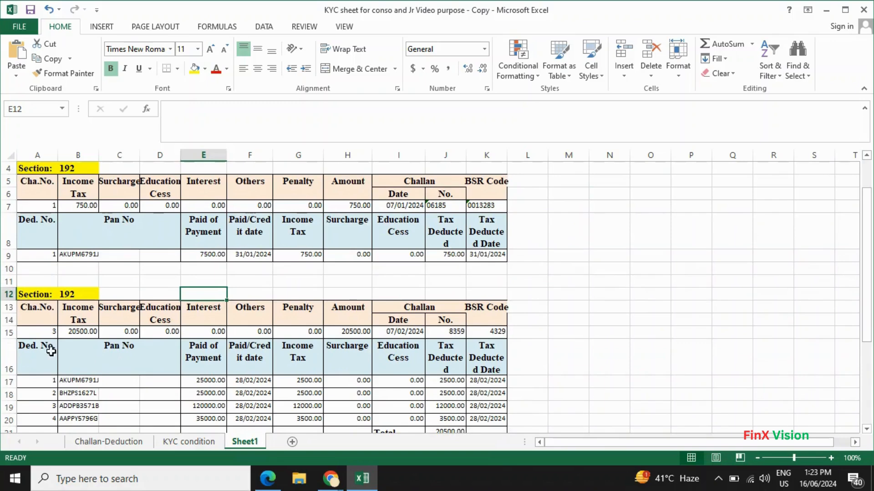
{"action": "left_click", "coordinate": [7, 332]}
{"action": "scroll", "coordinate": [7, 332], "scroll_direction": "down", "scroll_amount": 1}
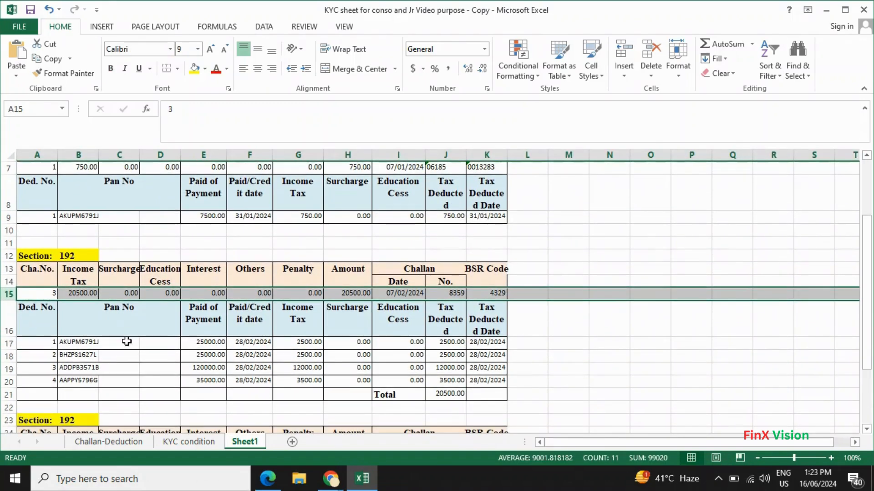
{"action": "left_click", "coordinate": [317, 266]}
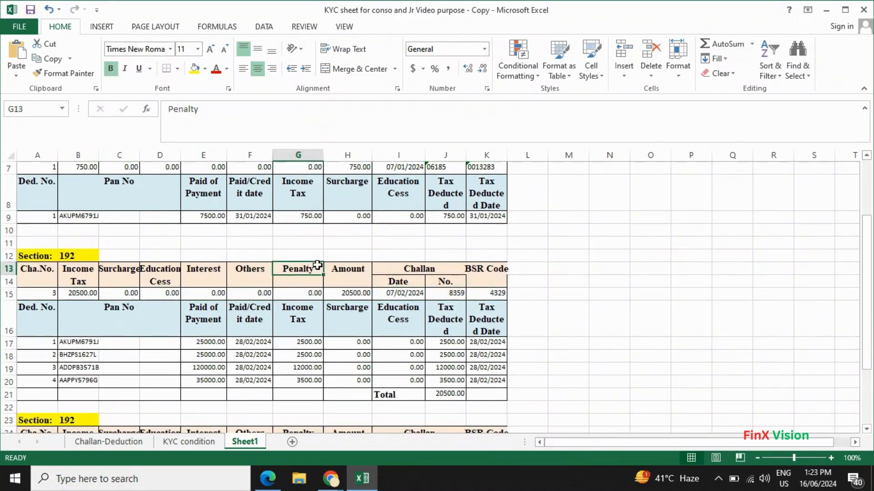
{"action": "scroll", "coordinate": [317, 266], "scroll_direction": "up", "scroll_amount": 1}
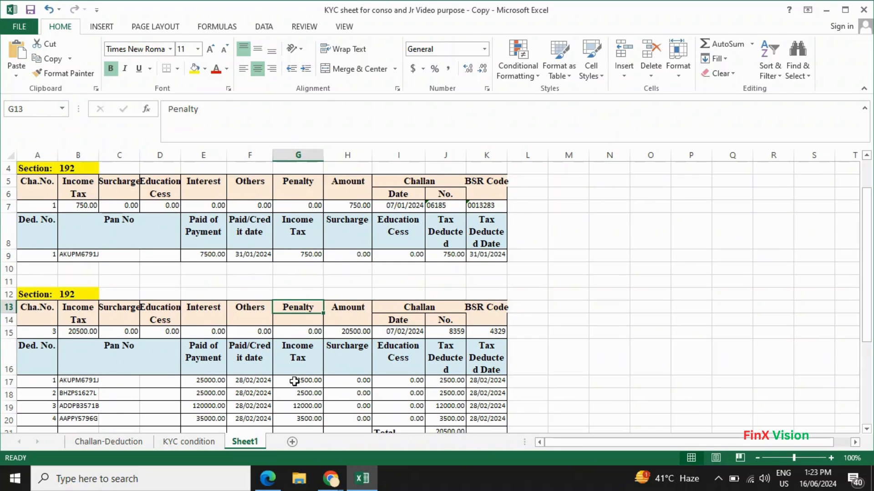
{"action": "scroll", "coordinate": [214, 273], "scroll_direction": "up", "scroll_amount": 1}
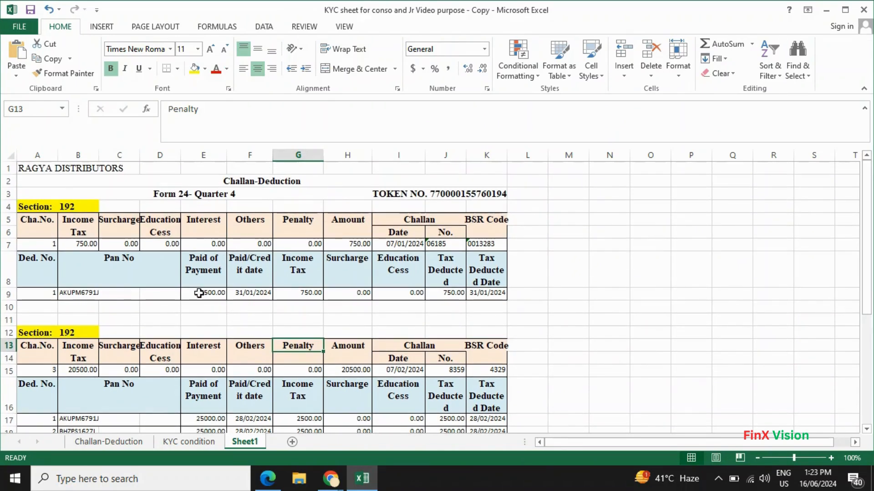
{"action": "scroll", "coordinate": [200, 293], "scroll_direction": "down", "scroll_amount": 3}
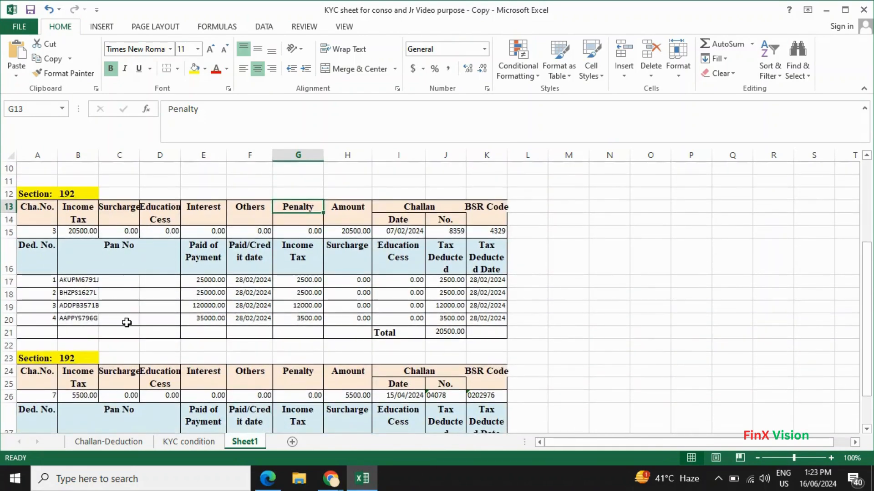
{"action": "scroll", "coordinate": [128, 324], "scroll_direction": "down", "scroll_amount": 3}
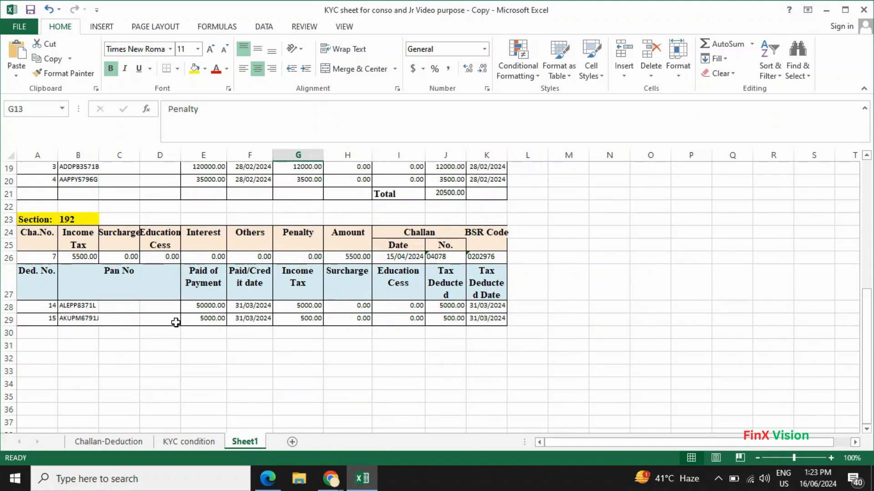
{"action": "scroll", "coordinate": [176, 322], "scroll_direction": "up", "scroll_amount": 4}
{"action": "scroll", "coordinate": [176, 322], "scroll_direction": "up", "scroll_amount": 3}
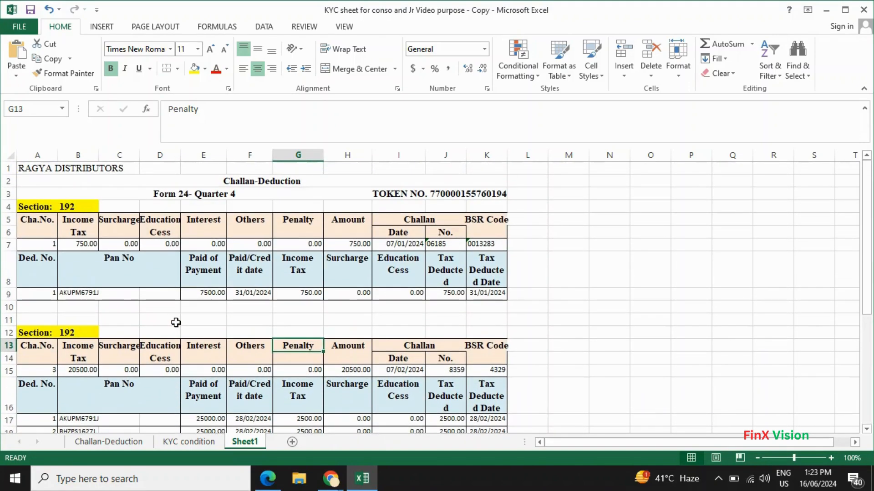
Select the token number in cell I3 for copying
{"action": "scroll", "coordinate": [176, 322], "scroll_direction": "down", "scroll_amount": 1}
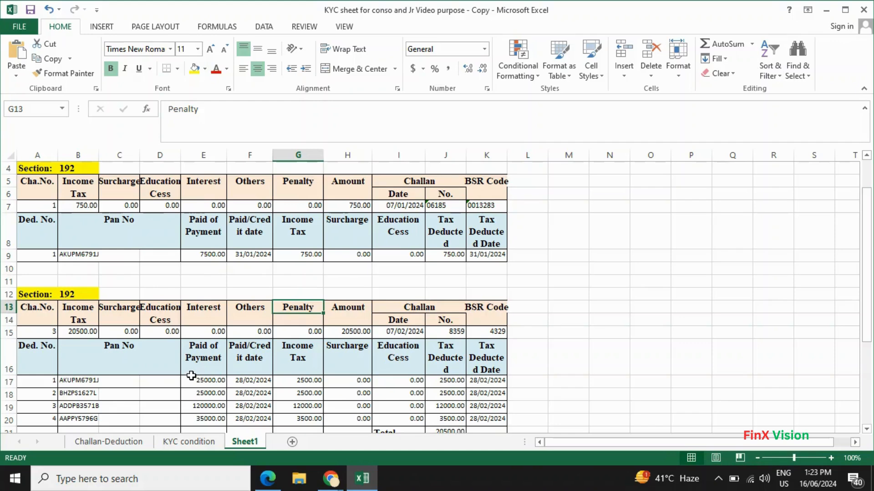
{"action": "scroll", "coordinate": [191, 376], "scroll_direction": "down", "scroll_amount": 1}
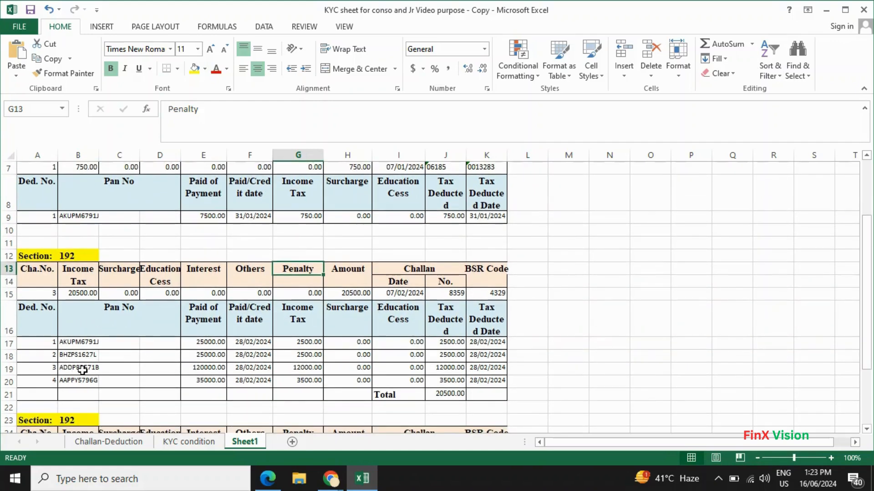
{"action": "scroll", "coordinate": [94, 368], "scroll_direction": "down", "scroll_amount": 2}
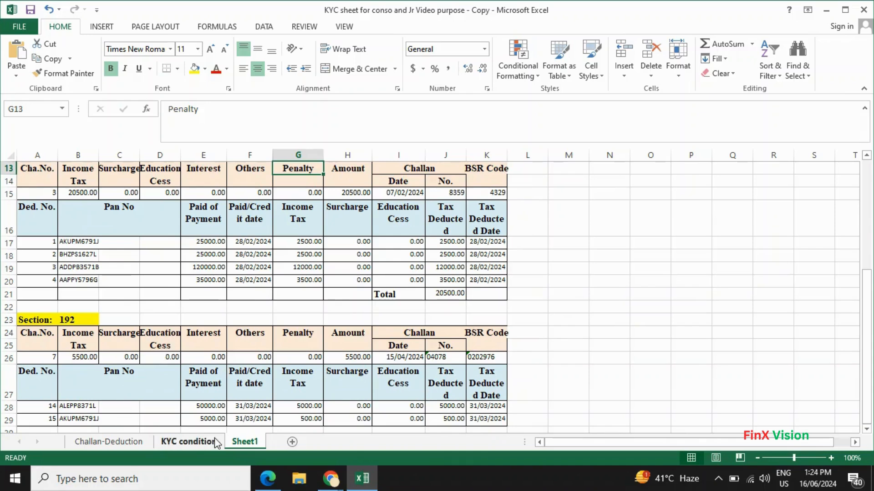
{"action": "scroll", "coordinate": [230, 331], "scroll_direction": "up", "scroll_amount": 1}
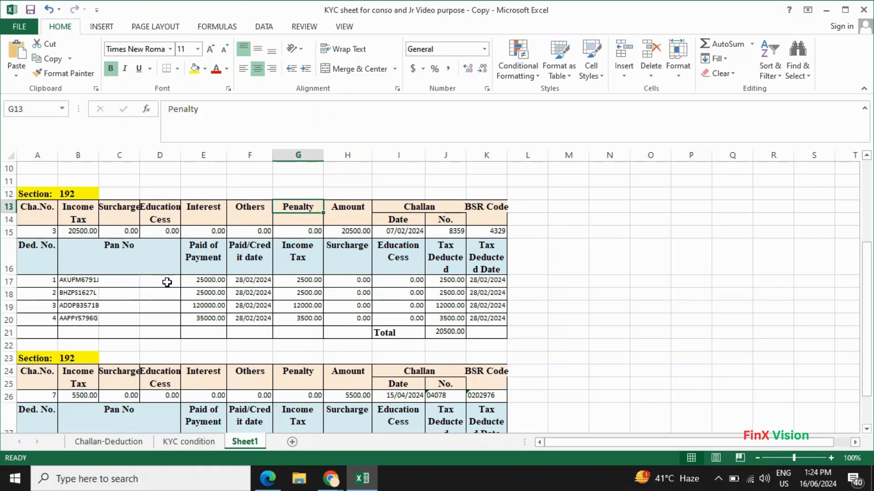
{"action": "scroll", "coordinate": [452, 274], "scroll_direction": "up", "scroll_amount": 3}
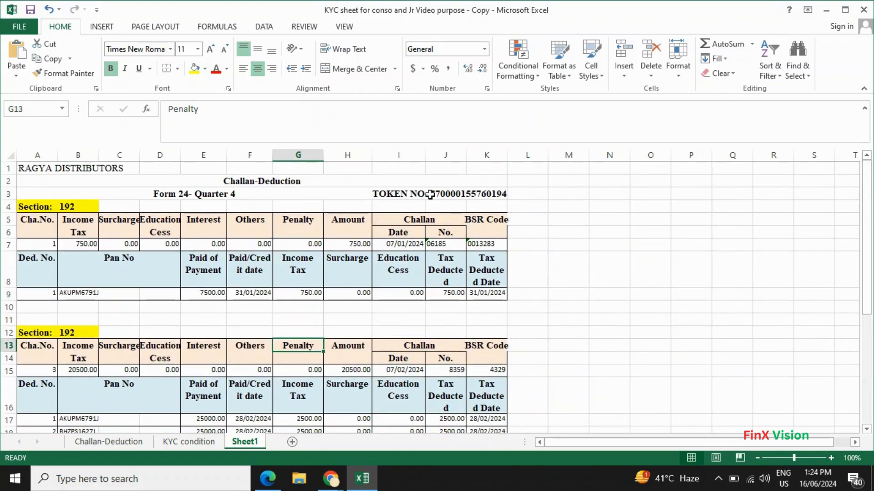
{"action": "left_click", "coordinate": [399, 193]}
{"action": "double_click", "coordinate": [243, 109]}
{"action": "key", "text": "ctrl+c"}
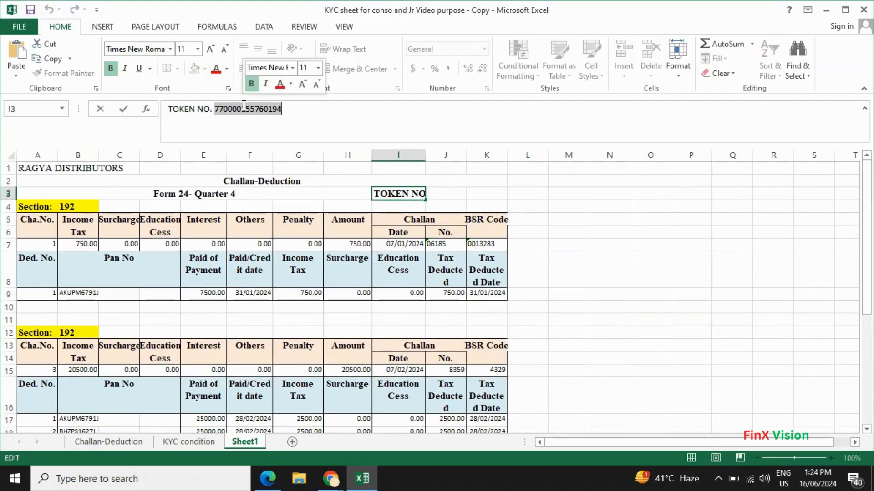
Paste the copied token number into the TRACES Token Number field
{"action": "left_click", "coordinate": [267, 478]}
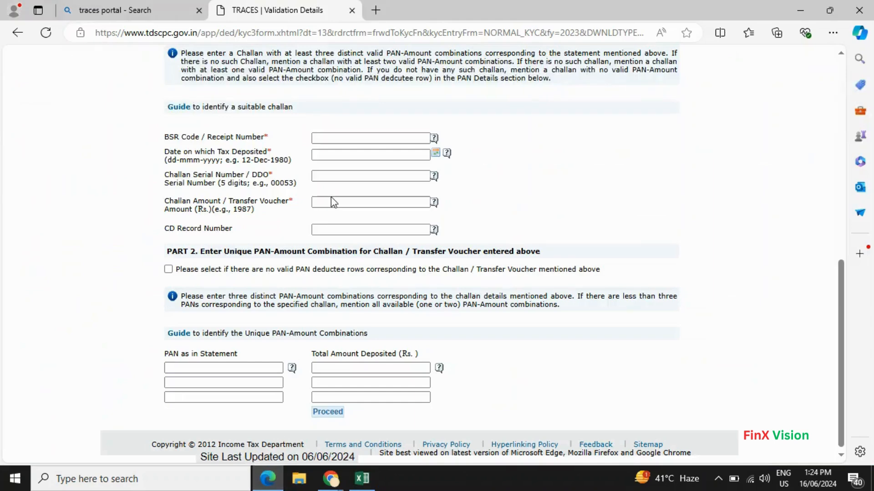
{"action": "scroll", "coordinate": [334, 214], "scroll_direction": "up", "scroll_amount": 3}
{"action": "left_click", "coordinate": [324, 89]}
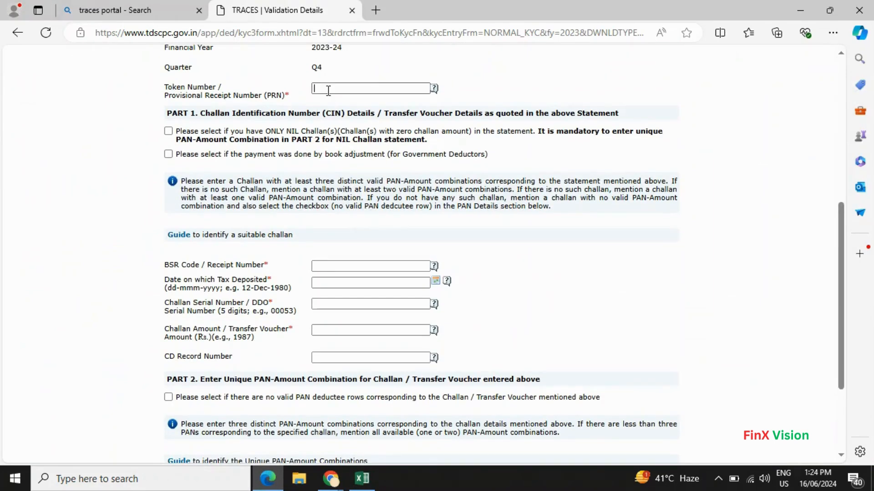
{"action": "key", "text": "ctrl+v"}
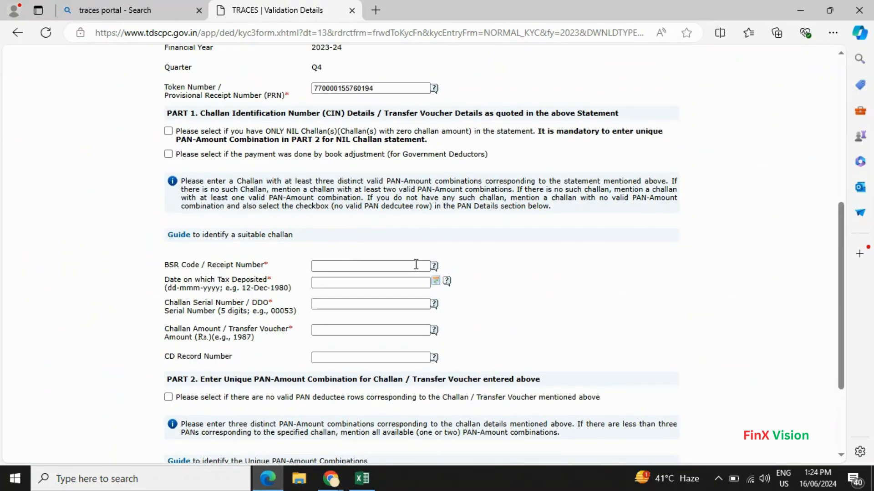
{"action": "key", "text": "alt+Tab"}
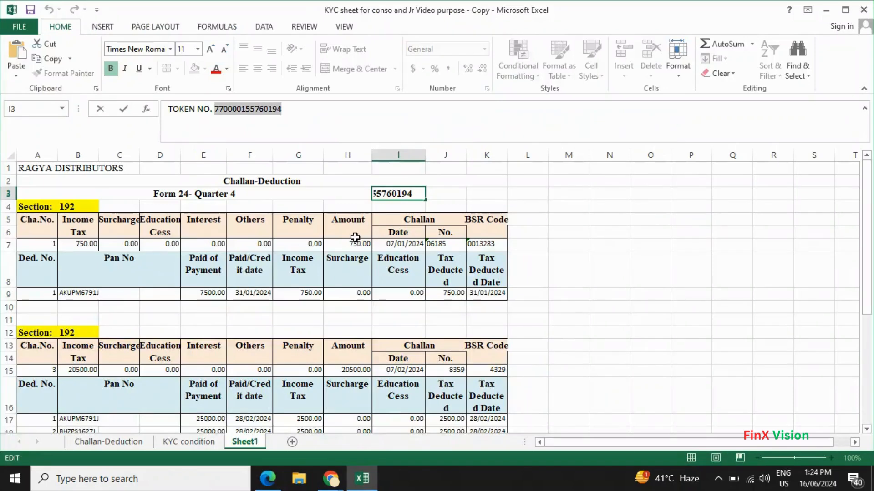
{"action": "left_click", "coordinate": [333, 366]}
Copy BSR code 4329 from the Excel sheet into the BSR Code field
{"action": "scroll", "coordinate": [332, 367], "scroll_direction": "down", "scroll_amount": 1}
{"action": "scroll", "coordinate": [332, 366], "scroll_direction": "down", "scroll_amount": 1}
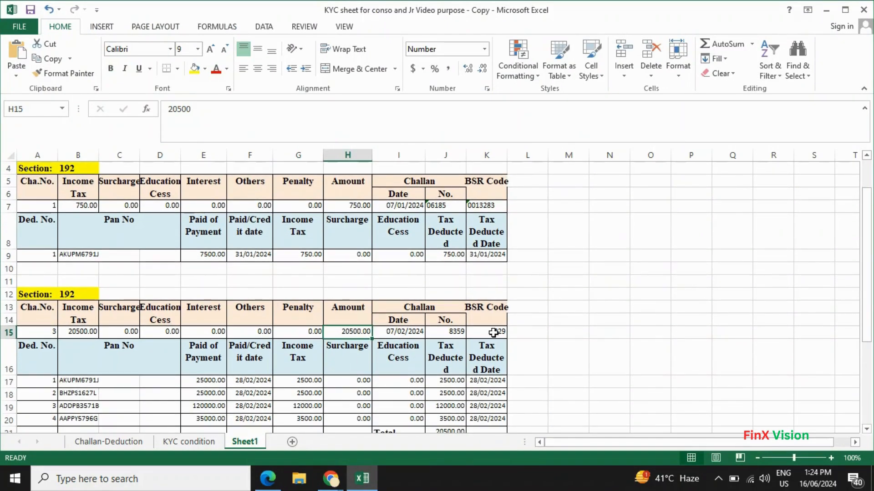
{"action": "left_click", "coordinate": [497, 332]}
{"action": "key", "text": "ctrl+c"}
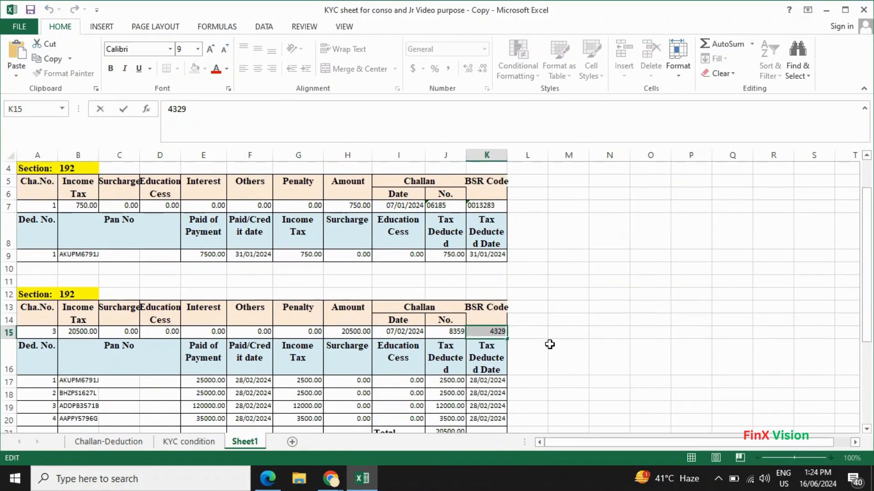
{"action": "key", "text": "alt+Tab"}
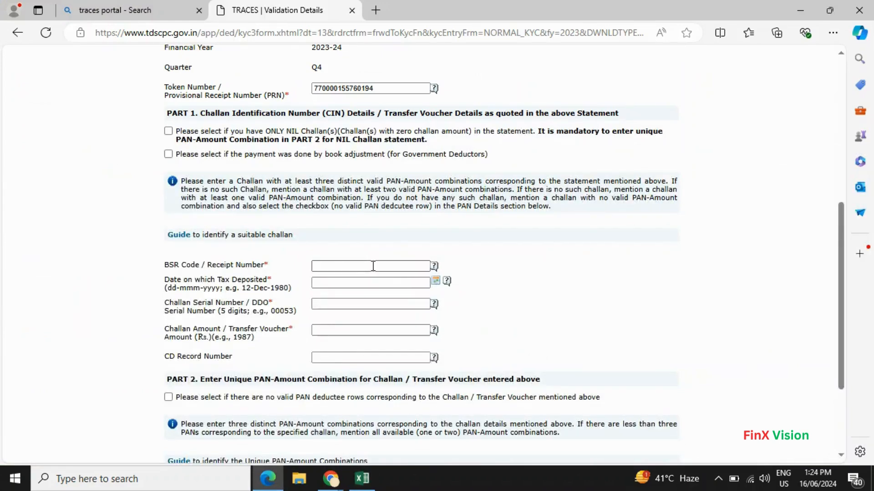
{"action": "key", "text": "ctrl+v"}
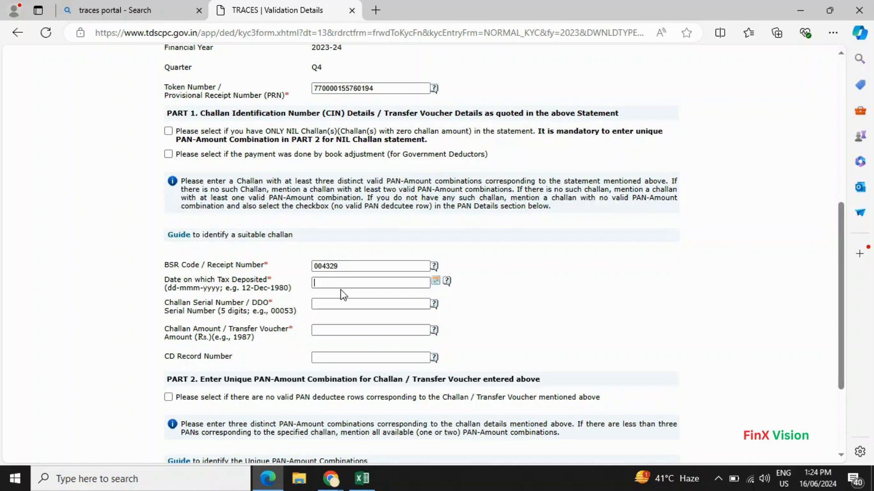
Set the challan deposit date to 07-Feb-2024 in the calendar
{"action": "key", "text": "alt+Tab"}
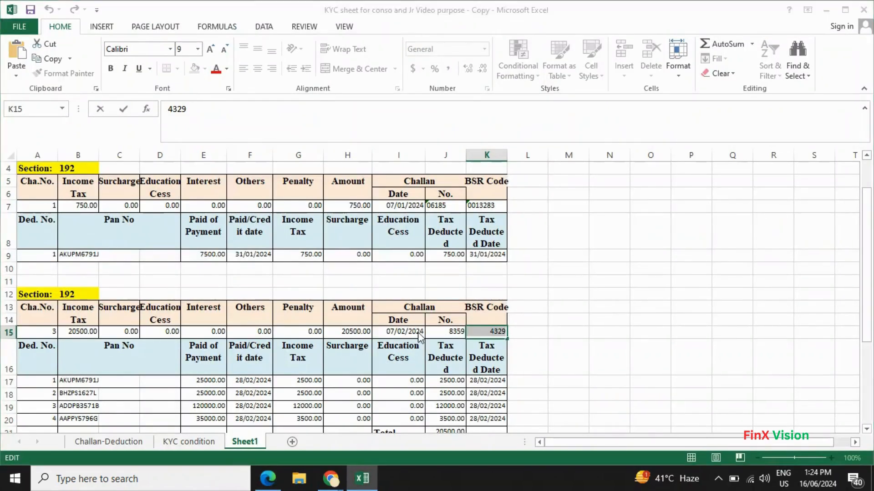
{"action": "key", "text": "alt+Tab"}
{"action": "left_click", "coordinate": [435, 280]}
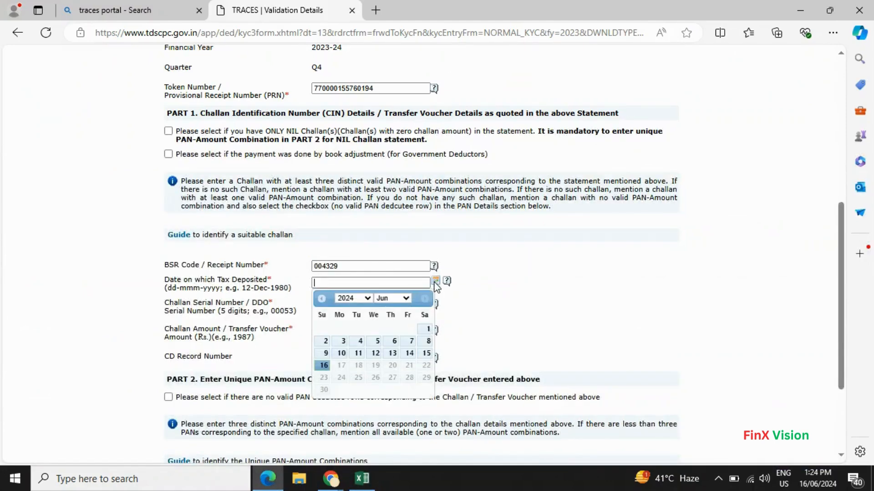
{"action": "left_click", "coordinate": [405, 298]}
{"action": "left_click", "coordinate": [387, 321]}
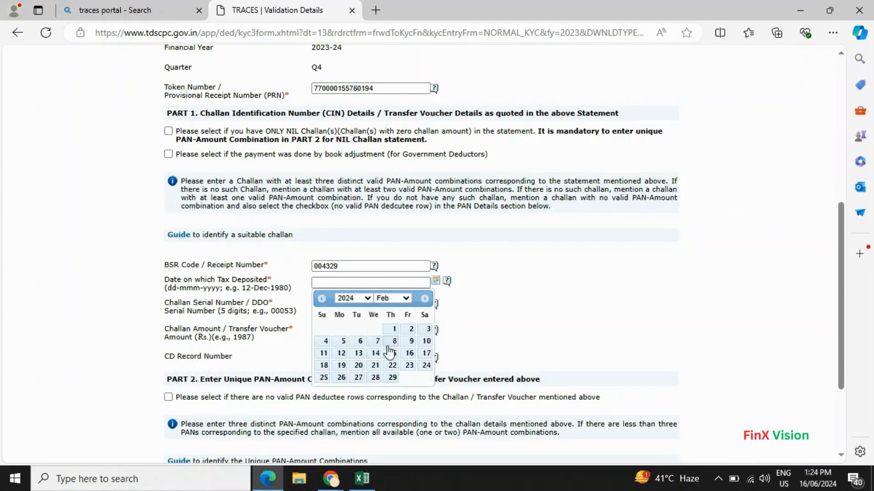
{"action": "left_click", "coordinate": [377, 341]}
Enter challan serial number 08359 taken from Excel cell J15
{"action": "left_click", "coordinate": [333, 305]}
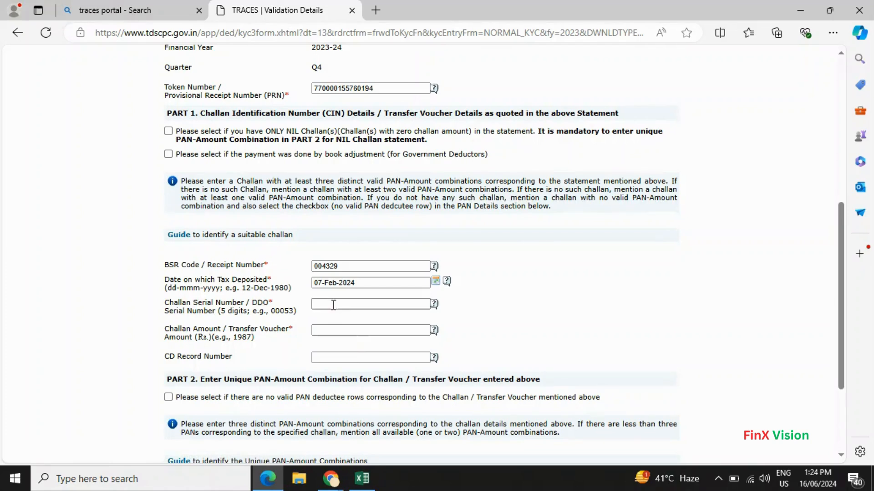
{"action": "key", "text": "alt+Tab"}
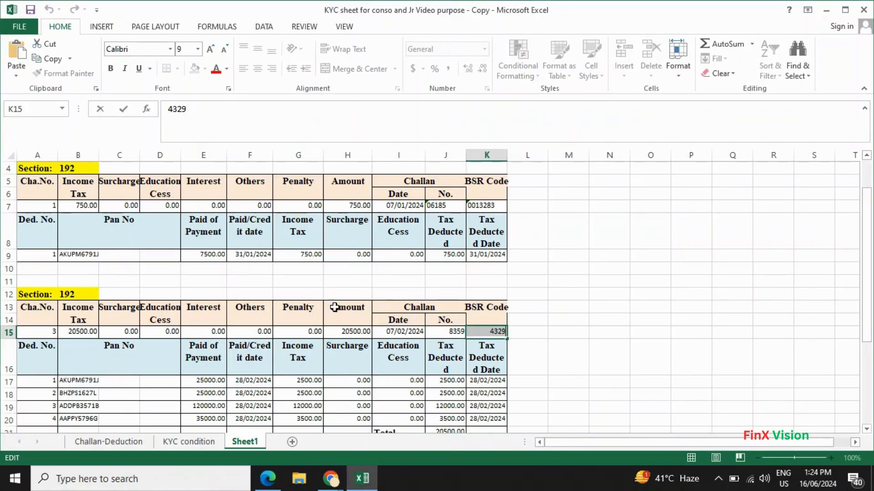
{"action": "left_click", "coordinate": [450, 332]}
{"action": "double_click", "coordinate": [456, 331]}
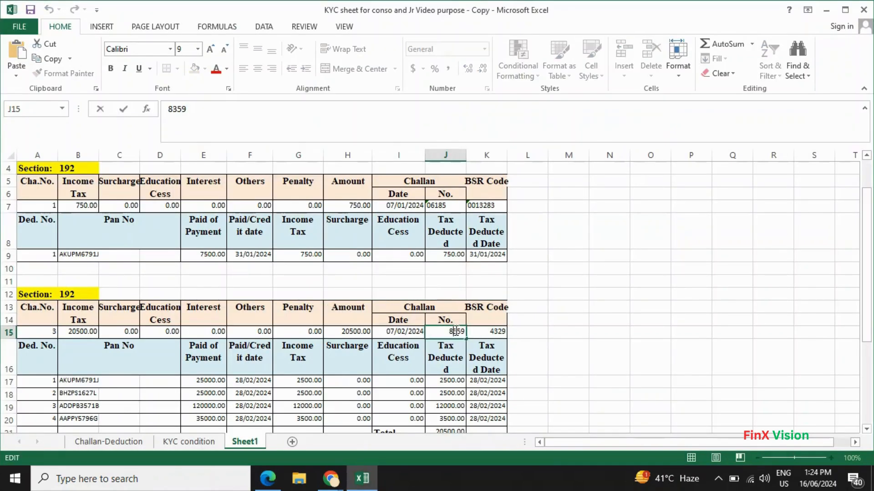
{"action": "double_click", "coordinate": [455, 331]}
{"action": "key", "text": "alt+Tab"}
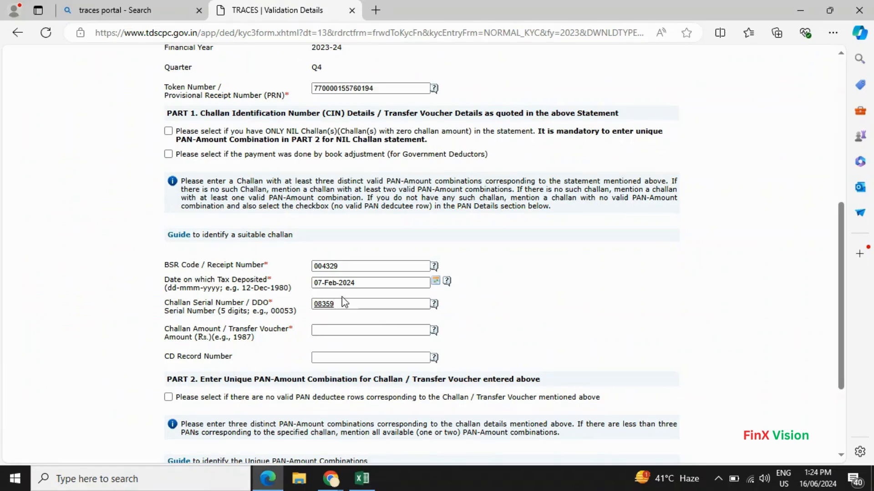
Copy challan amount 20500 from cell H15 into the Challan Amount field
{"action": "left_click", "coordinate": [326, 333]}
{"action": "key", "text": "alt+Tab"}
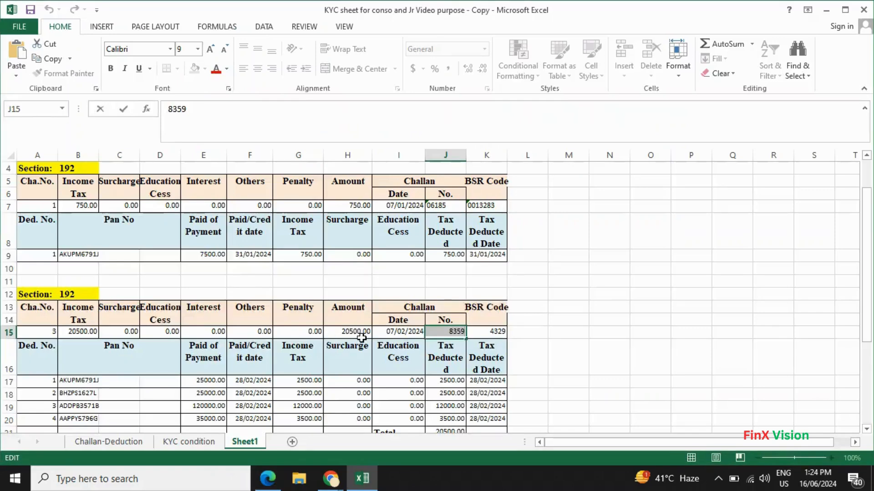
{"action": "double_click", "coordinate": [359, 331]}
{"action": "double_click", "coordinate": [358, 331]}
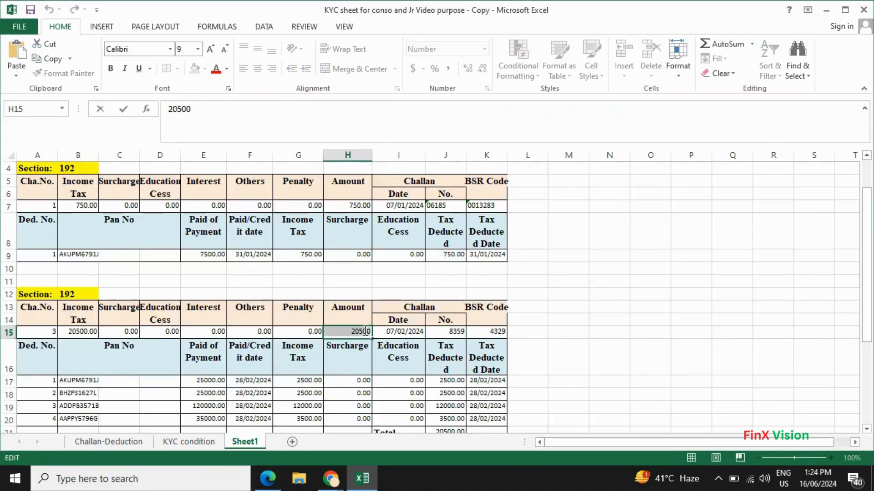
{"action": "key", "text": "ctrl+c"}
{"action": "key", "text": "alt+Tab"}
{"action": "key", "text": "ctrl+v"}
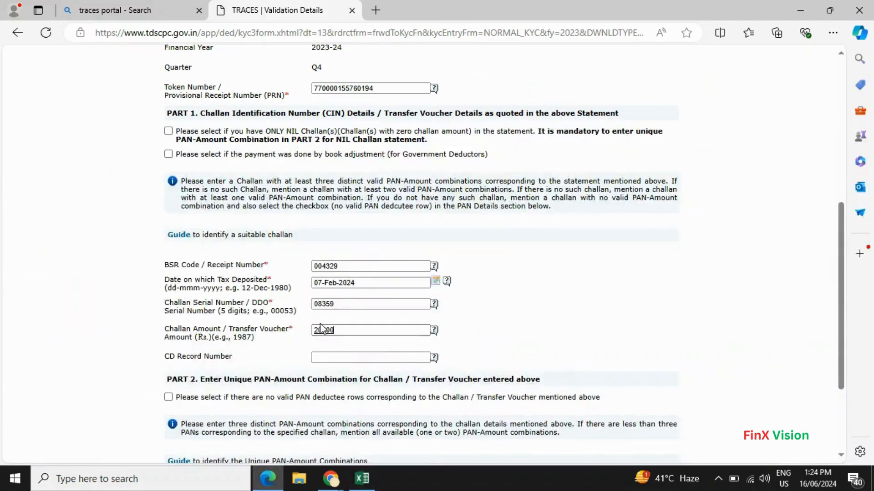
{"action": "left_click", "coordinate": [324, 357]}
Copy the first deductee's PAN from cell B17 into the first PAN field
{"action": "scroll", "coordinate": [342, 356], "scroll_direction": "down", "scroll_amount": 3}
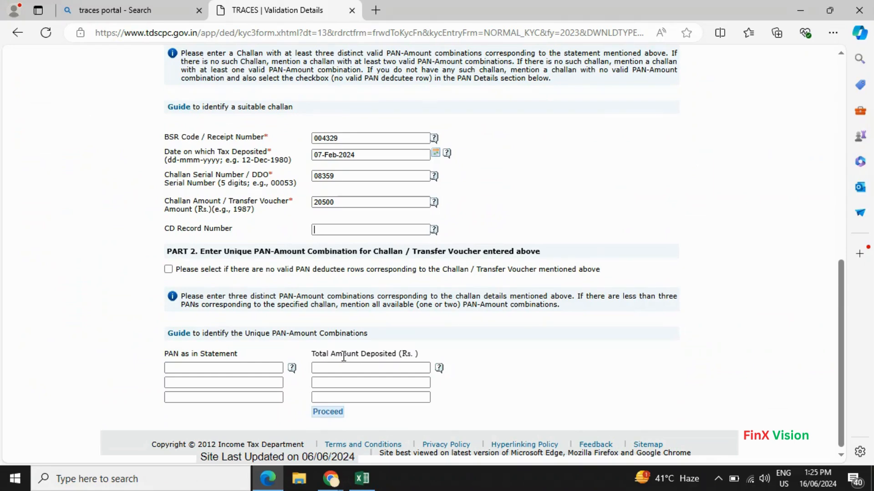
{"action": "left_click", "coordinate": [213, 369]}
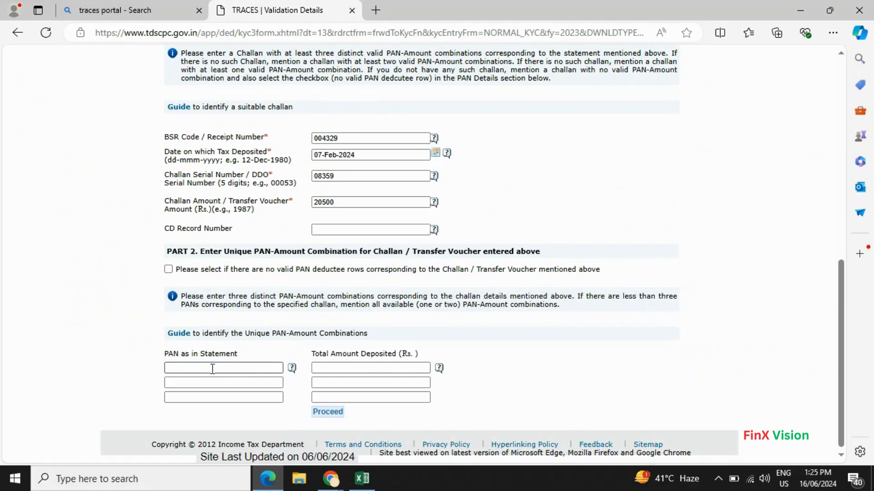
{"action": "key", "text": "alt+Tab"}
{"action": "double_click", "coordinate": [83, 375]}
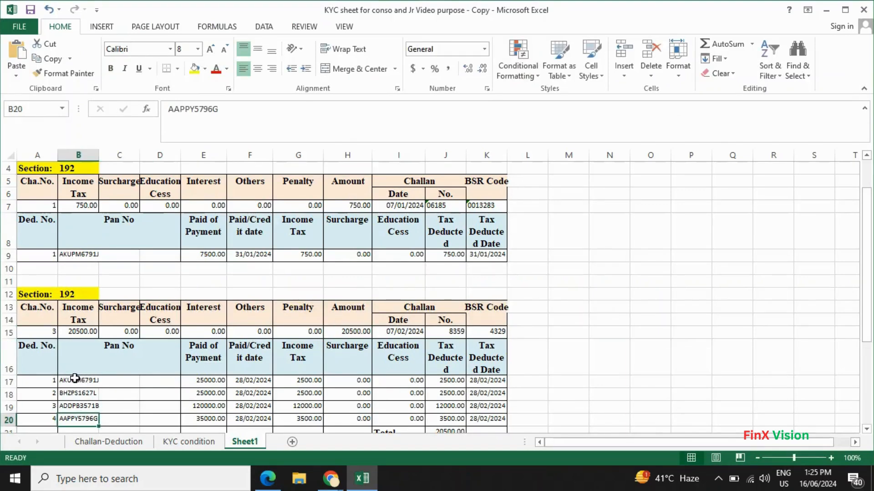
{"action": "left_click", "coordinate": [75, 378]}
{"action": "double_click", "coordinate": [72, 380]}
{"action": "double_click", "coordinate": [72, 381]}
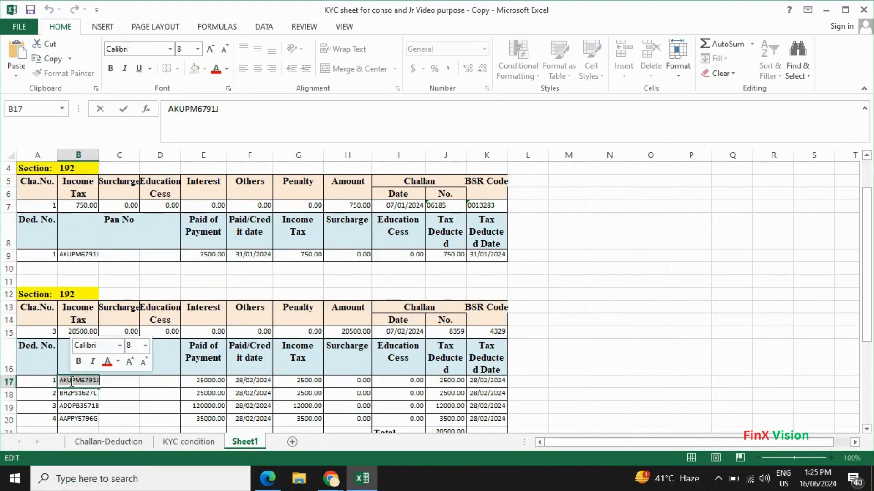
{"action": "key", "text": "ctrl+c"}
{"action": "key", "text": "alt+Tab"}
{"action": "left_click", "coordinate": [186, 368]}
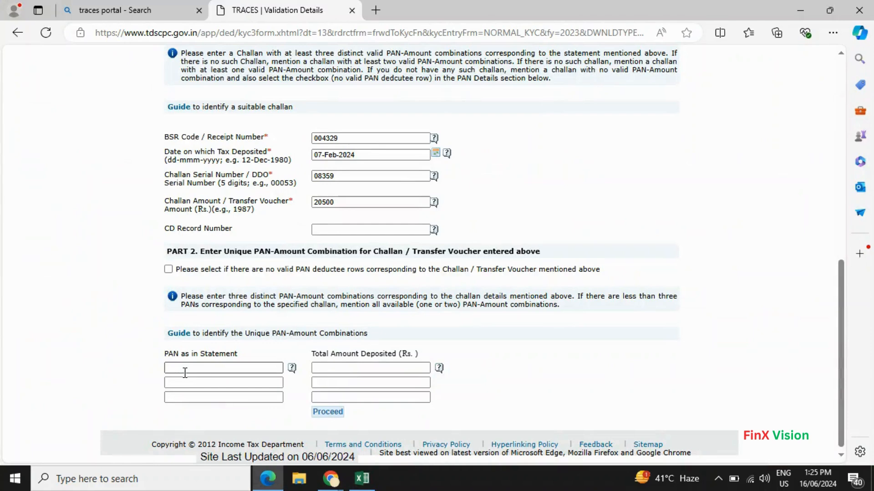
{"action": "key", "text": "ctrl+v"}
Enter the first row's amount 2500 from cell J17
{"action": "left_click", "coordinate": [341, 368]}
{"action": "key", "text": "alt+Tab"}
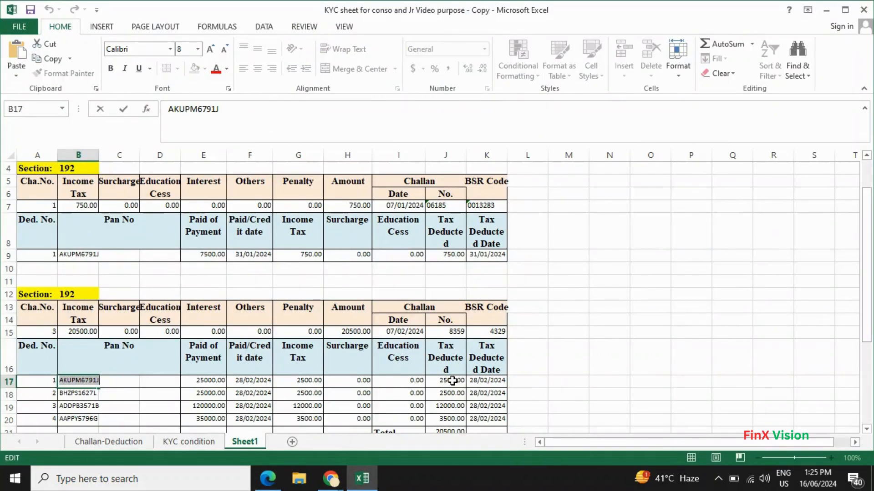
{"action": "double_click", "coordinate": [456, 381]}
{"action": "key", "text": "ctrl+c"}
{"action": "key", "text": "alt+Tab"}
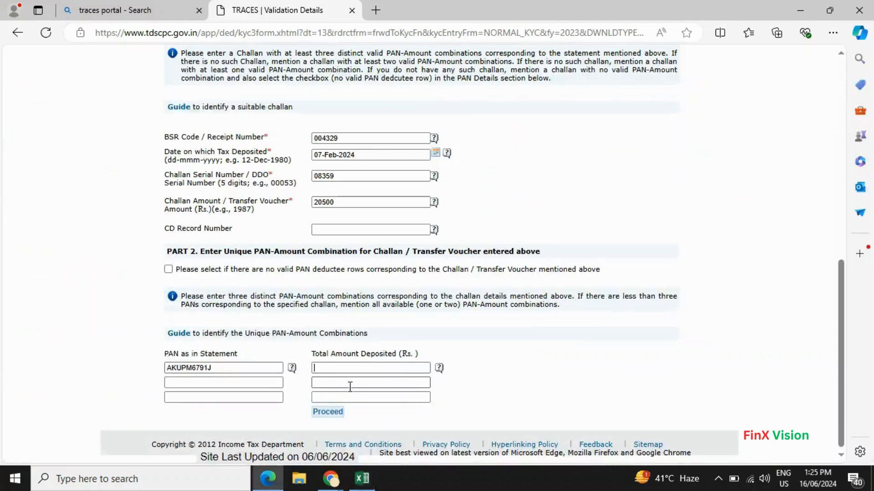
{"action": "key", "text": "ctrl+v"}
Fill row 2 with the second PAN from B18 and amount 2500.00
{"action": "key", "text": "alt+Tab"}
{"action": "double_click", "coordinate": [78, 394]}
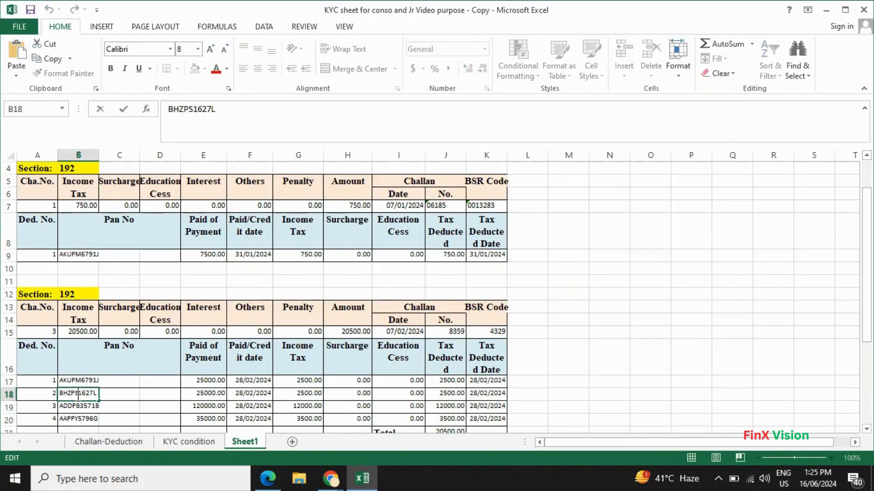
{"action": "key", "text": "ctrl+c"}
{"action": "key", "text": "alt+Tab"}
{"action": "key", "text": "ctrl+v"}
{"action": "key", "text": "Tab"}
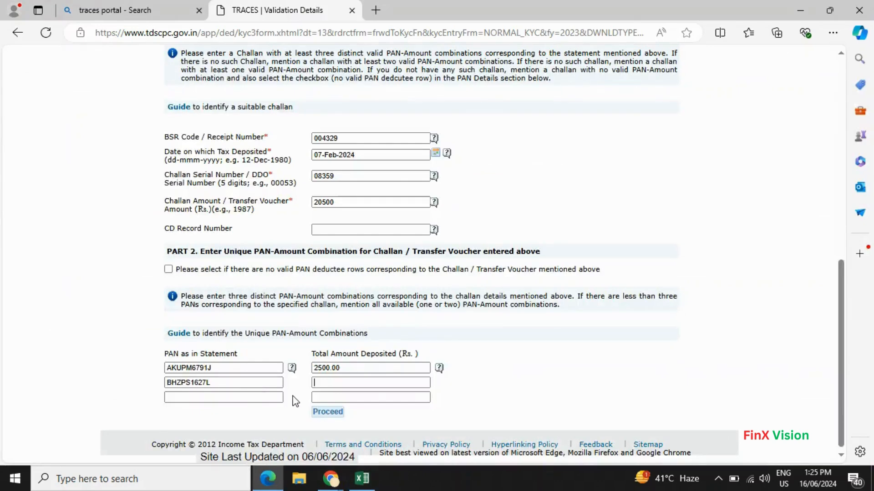
{"action": "key", "text": "alt+Tab"}
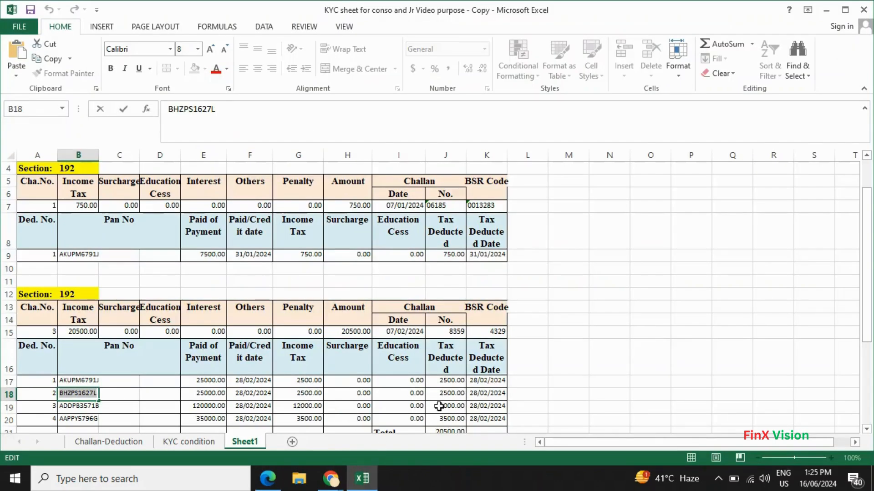
{"action": "key", "text": "alt+Tab"}
{"action": "double_click", "coordinate": [326, 368]}
{"action": "key", "text": "ctrl+c"}
{"action": "left_click", "coordinate": [348, 383]}
{"action": "key", "text": "ctrl+v"}
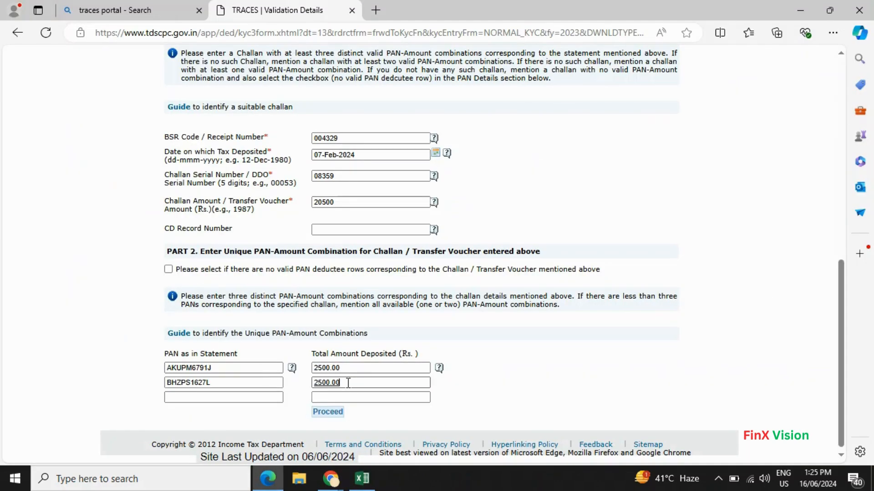
Copy the third deductee's PAN from cell B19 into the third PAN field
{"action": "key", "text": "alt+Tab"}
{"action": "double_click", "coordinate": [86, 406]}
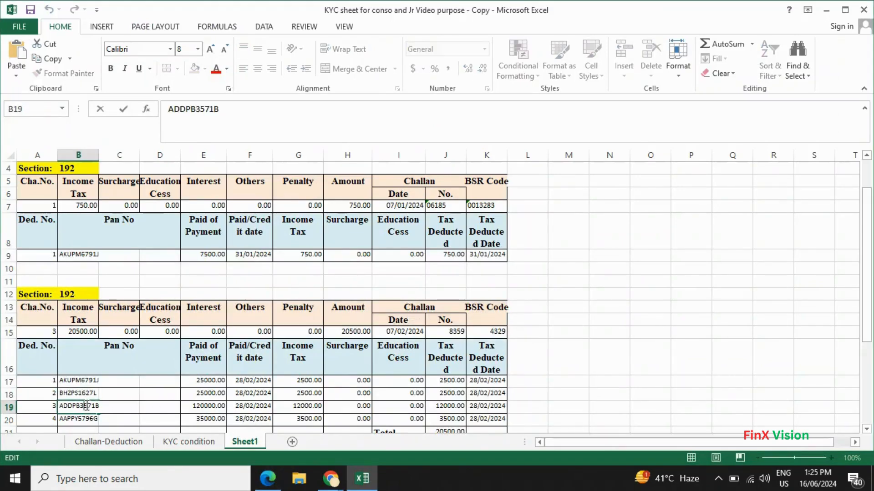
{"action": "double_click", "coordinate": [86, 406]}
{"action": "key", "text": "ctrl+c"}
{"action": "key", "text": "alt+Tab"}
{"action": "left_click", "coordinate": [211, 397]}
{"action": "key", "text": "ctrl+v"}
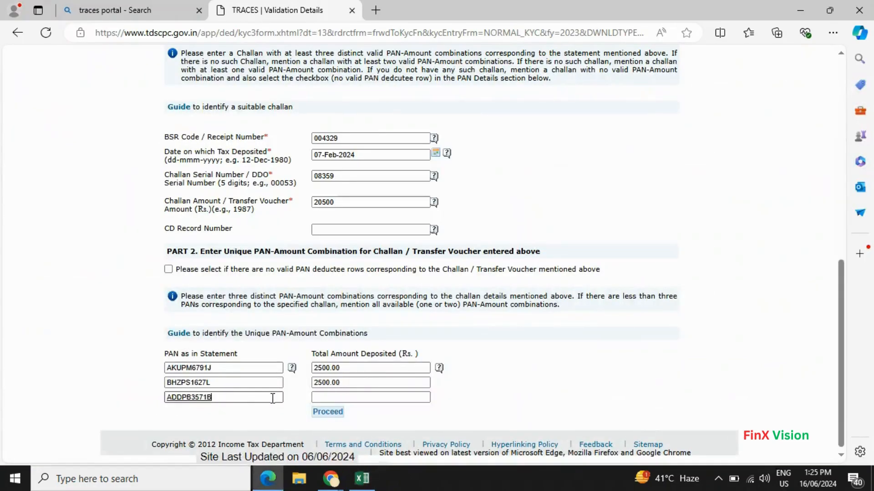
Enter the third row's amount 12000 from cell J19
{"action": "left_click", "coordinate": [364, 397]}
{"action": "key", "text": "alt+Tab"}
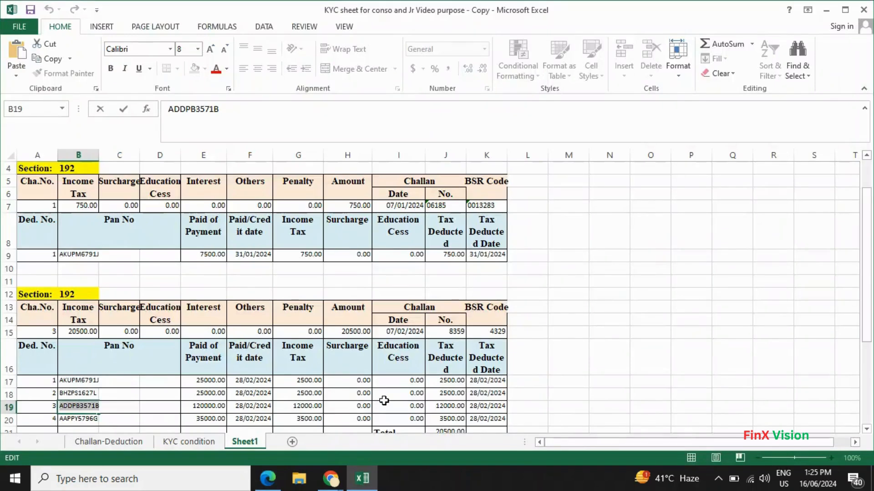
{"action": "left_click", "coordinate": [443, 407]}
{"action": "double_click", "coordinate": [457, 406]}
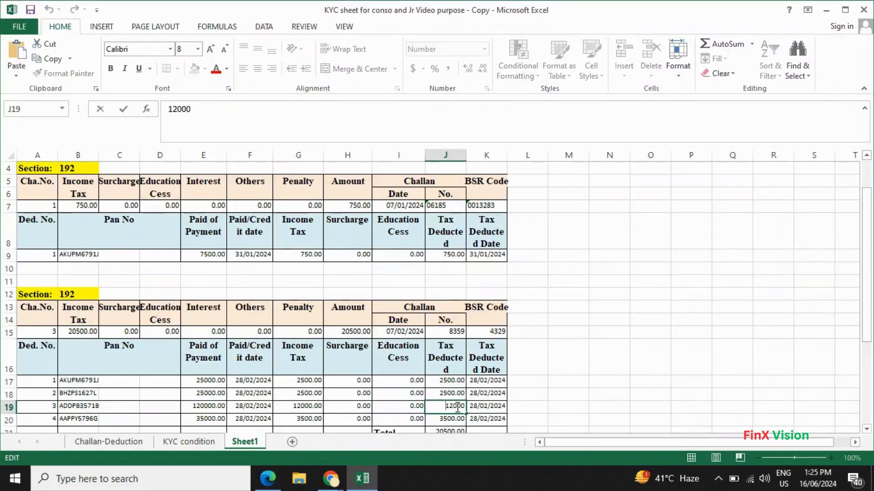
{"action": "double_click", "coordinate": [459, 407]}
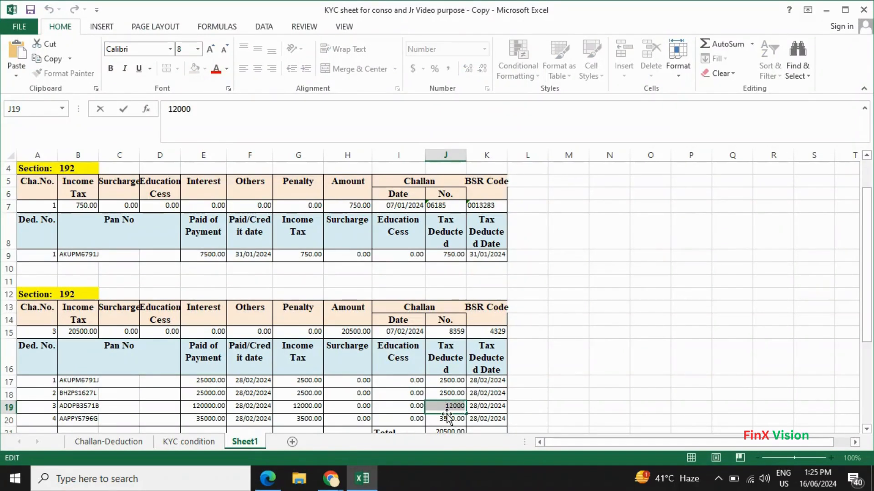
{"action": "key", "text": "ctrl+c"}
{"action": "key", "text": "alt+Tab"}
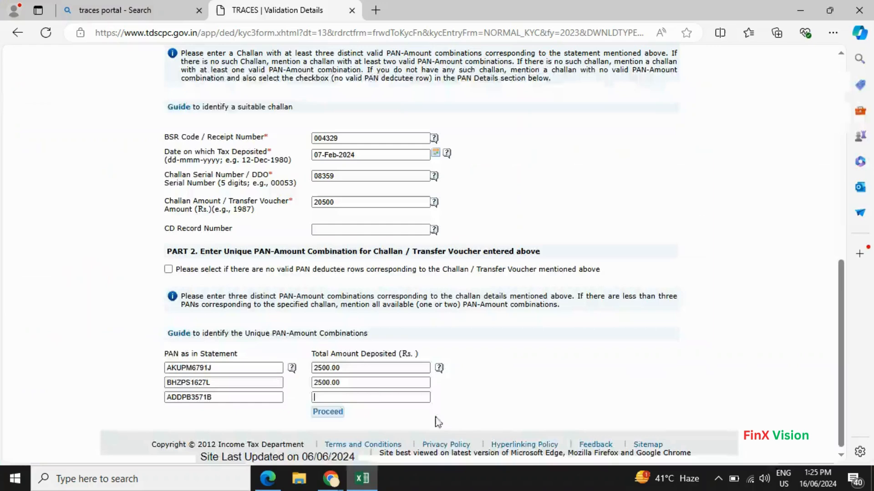
{"action": "key", "text": "ctrl+v"}
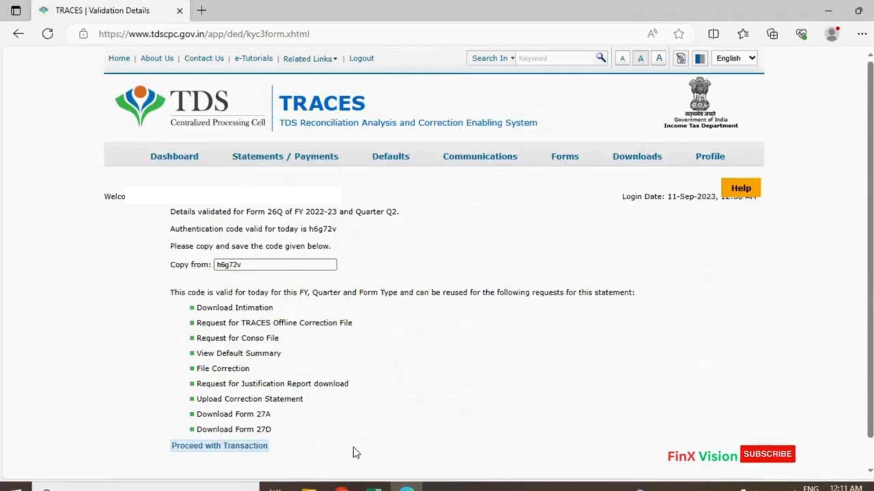
Proceed past the validation page, dismiss the stray search pop-up, and submit the Form 16 download request
{"action": "left_click", "coordinate": [241, 448]}
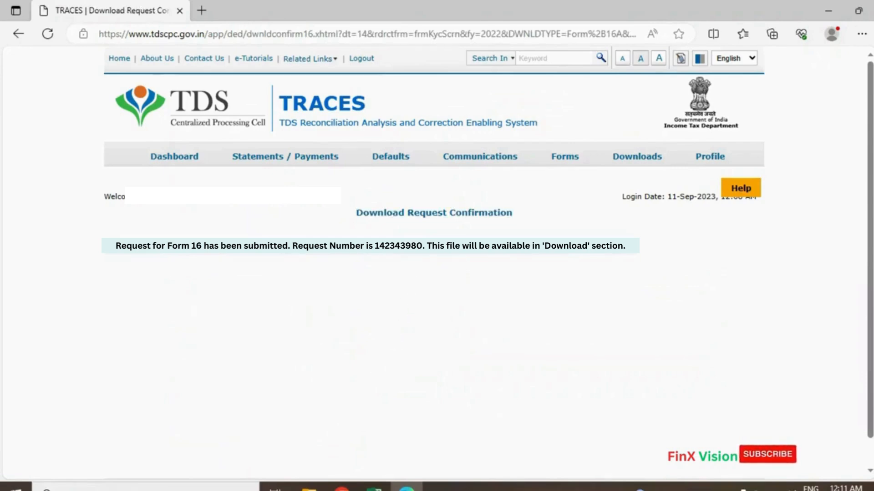
{"action": "left_click_drag", "start_coordinate": [460, 218], "coordinate": [437, 291]}
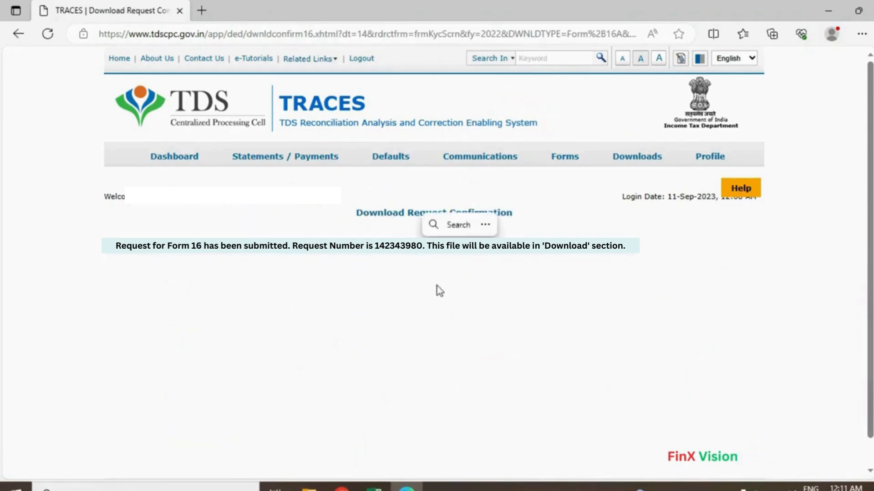
{"action": "left_click", "coordinate": [449, 334]}
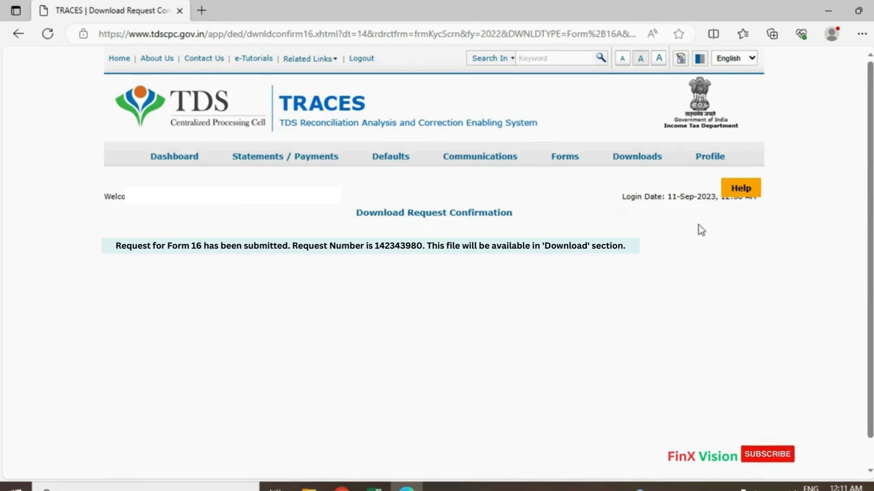
{"action": "mouse_move", "coordinate": [657, 160]}
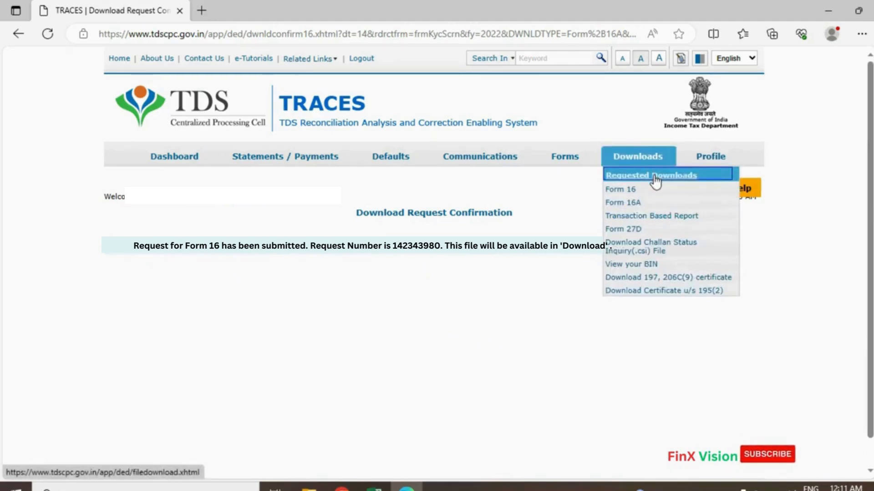
Open Requested Downloads to list all download requests with their status
{"action": "left_click", "coordinate": [656, 178]}
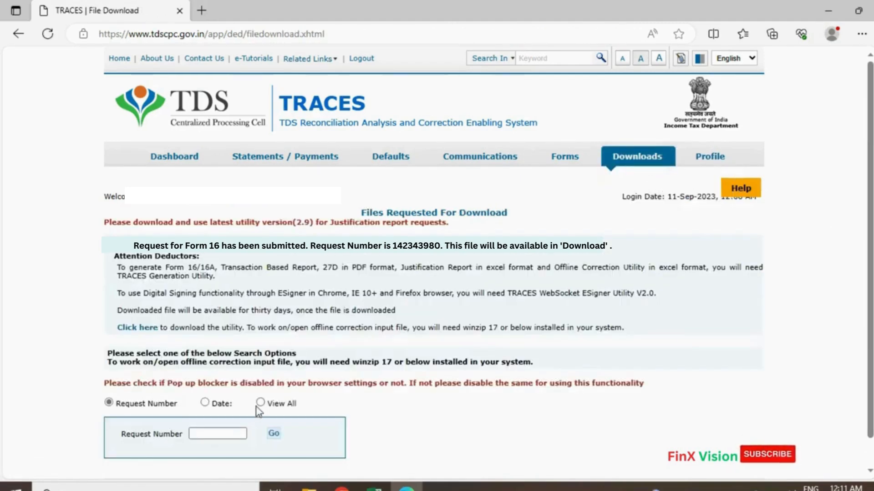